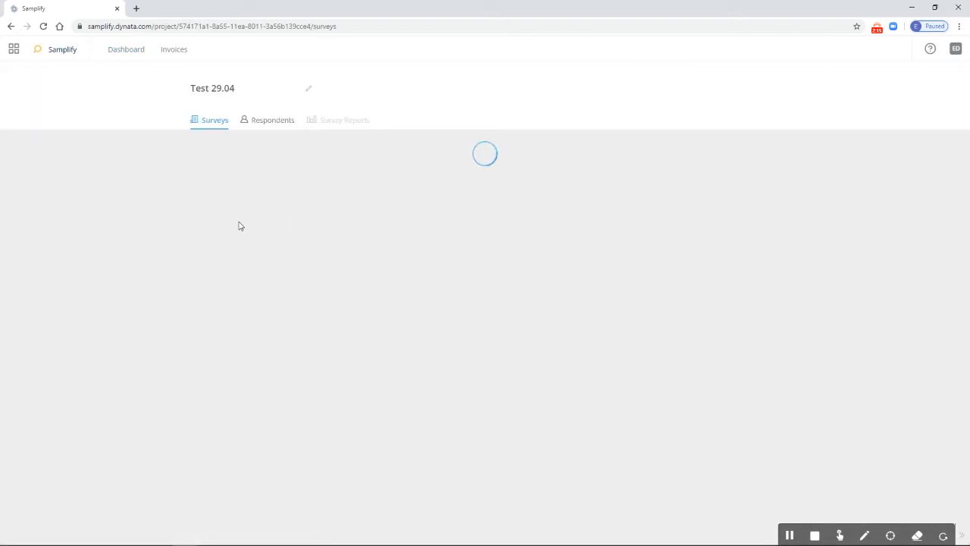
- Open the Respondents page of the Test 29.04 project and expand the UK target's Performance details
click(276, 122)
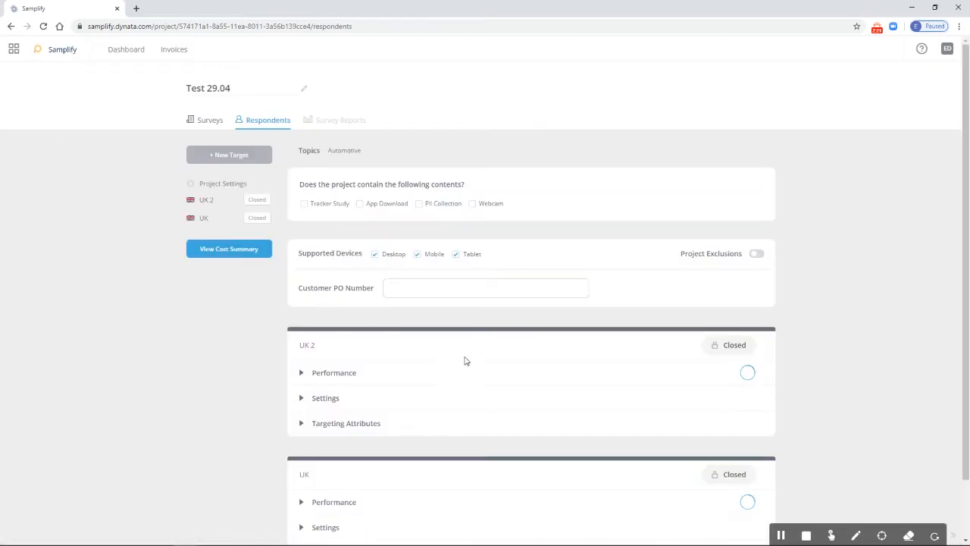
scroll(811, 343, down, 1)
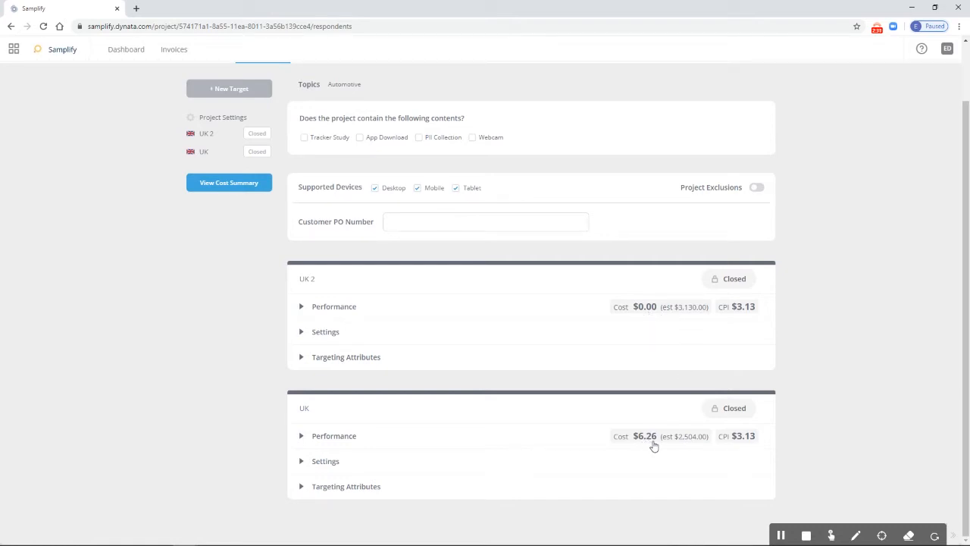
click(302, 438)
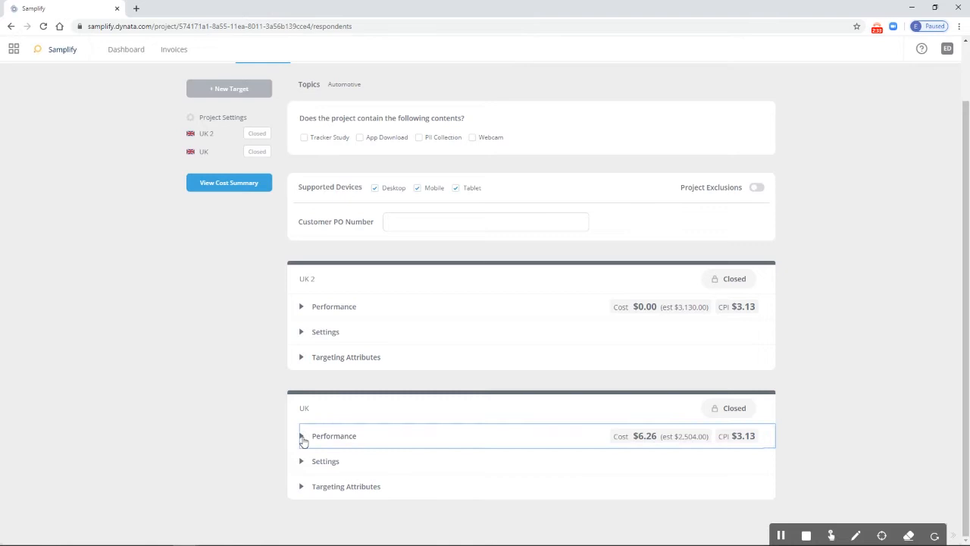
scroll(840, 338, down, 2)
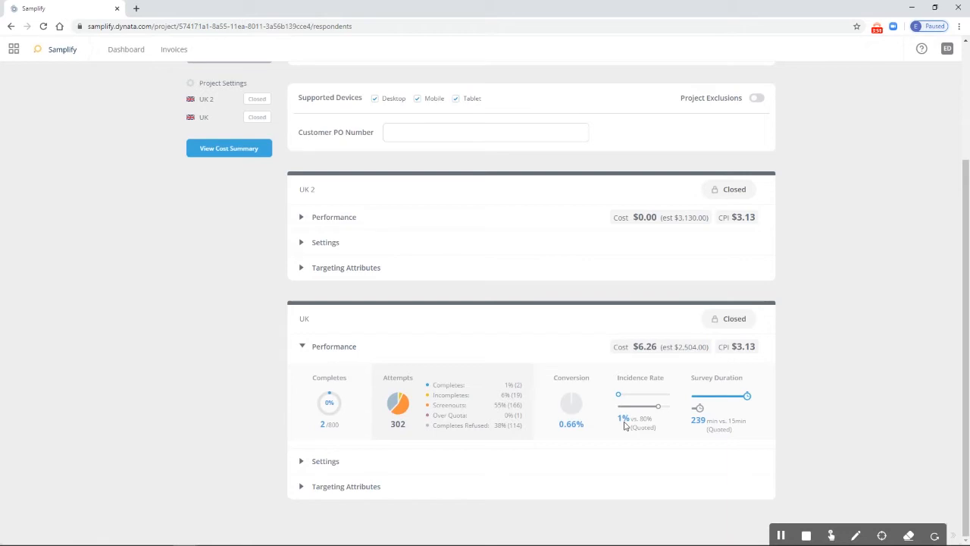
- Expand the UK target's Targeting Attributes and review its age, gender and Primary Internet Service Provider quotas
click(338, 494)
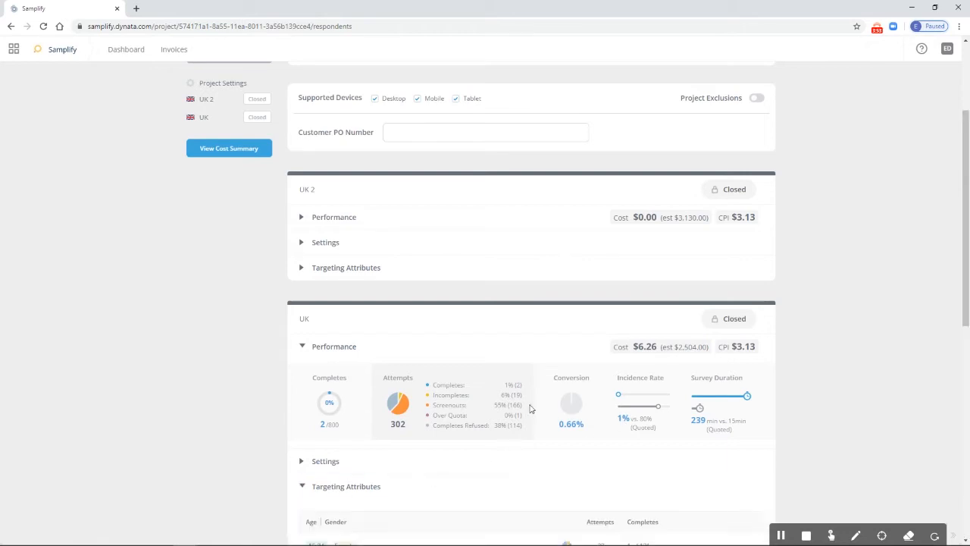
scroll(530, 409, down, 3)
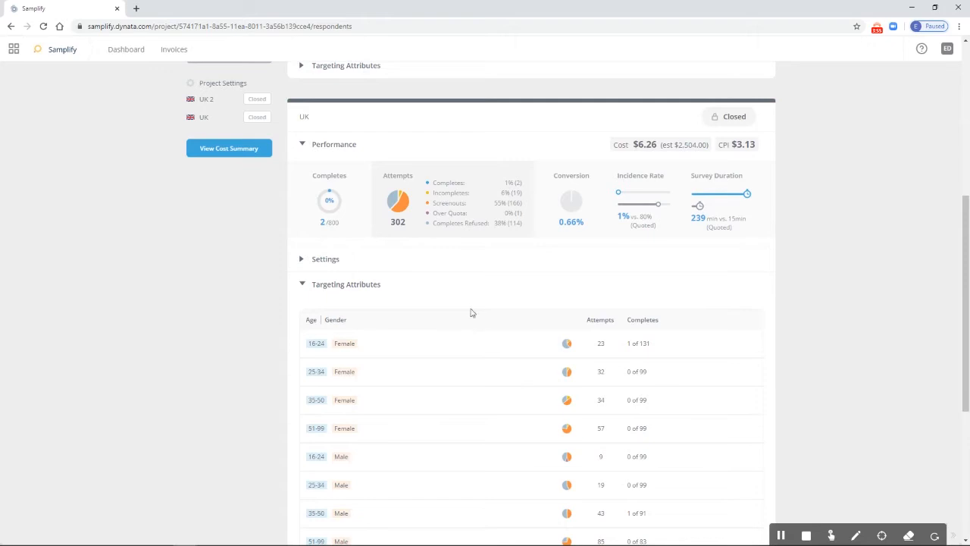
scroll(494, 292, down, 1)
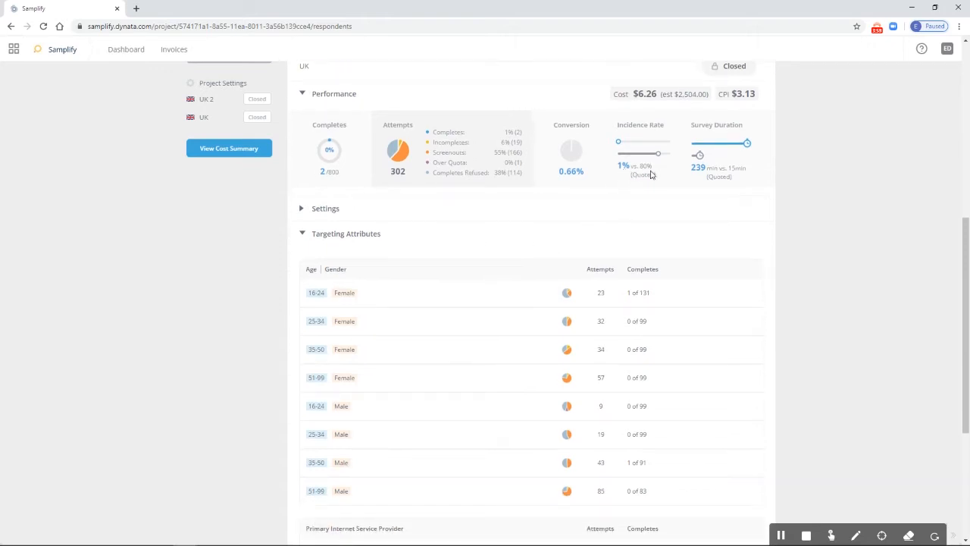
scroll(650, 175, down, 1)
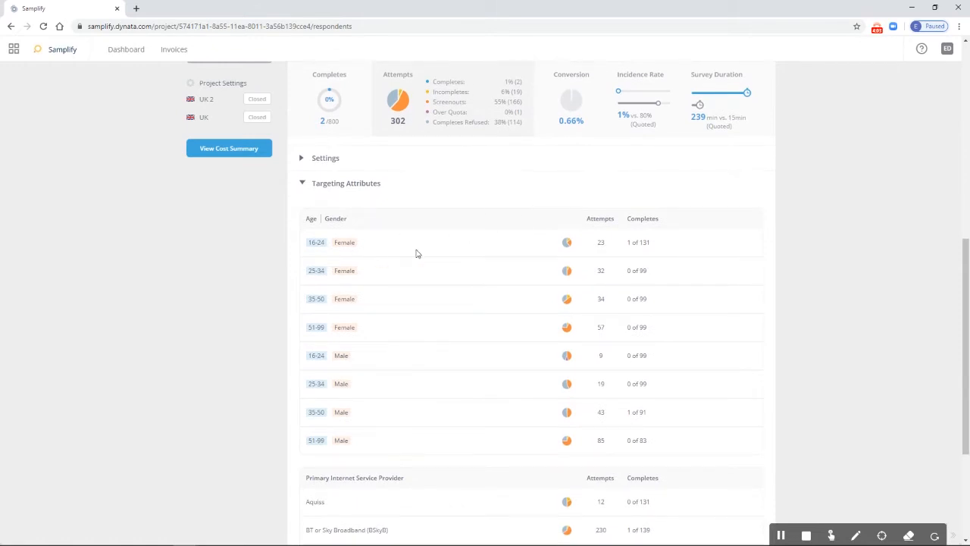
scroll(464, 259, down, 3)
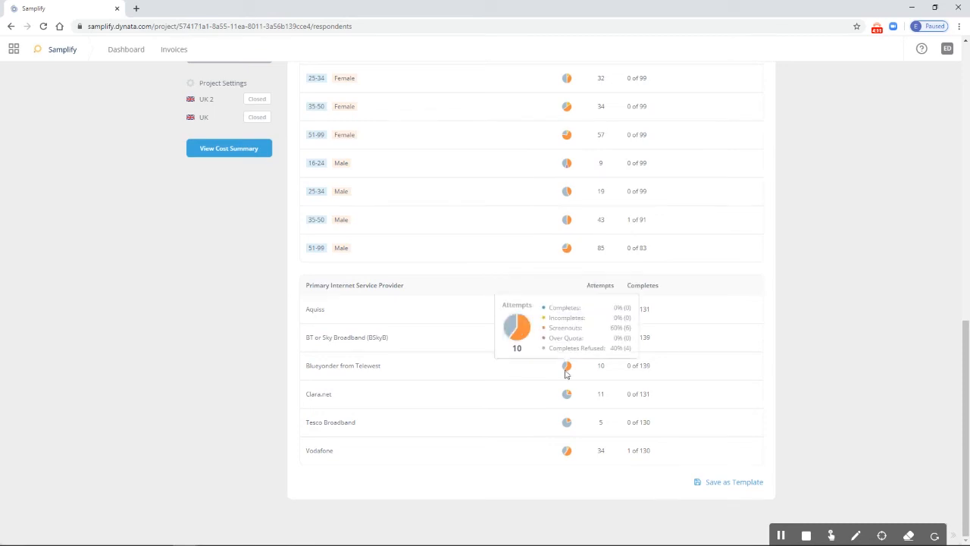
- Inspect the attempts breakdowns for the Clara.net, Vodafone, 51-99 Male and 51-99 Female quotas, and return to the project settings
mouse_move(567, 402)
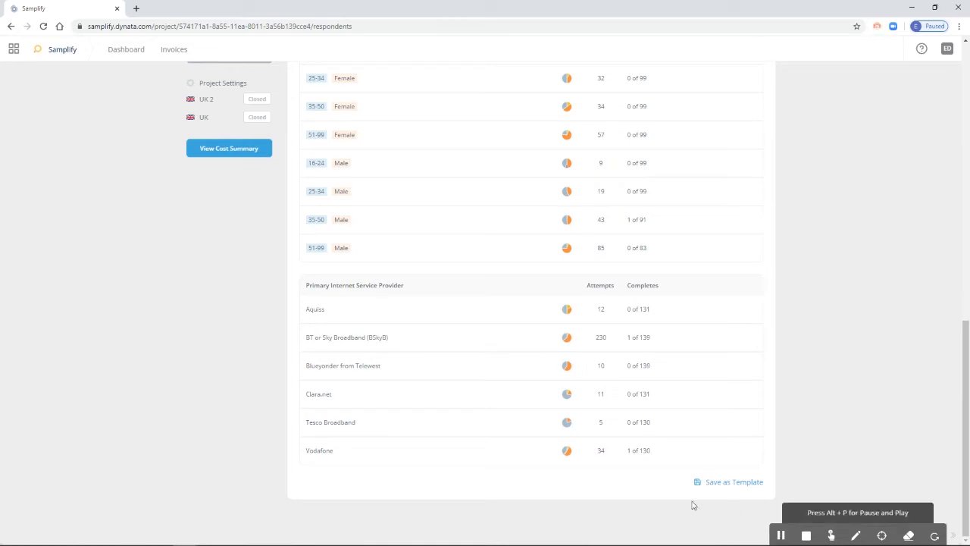
mouse_move(568, 452)
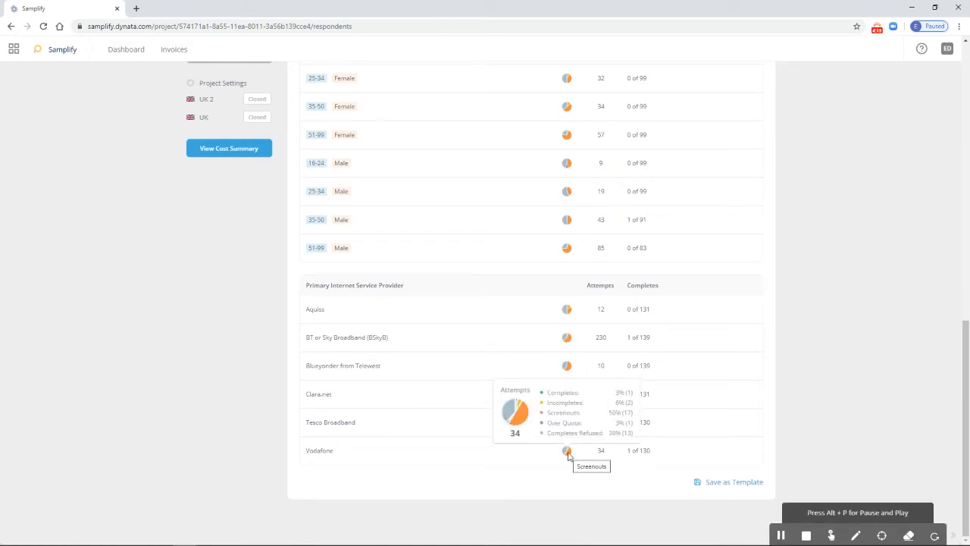
mouse_move(567, 250)
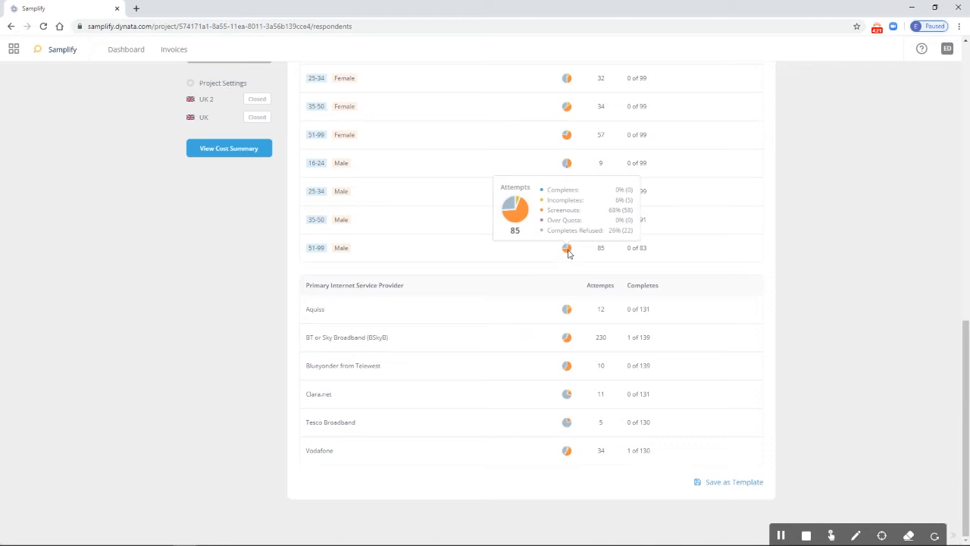
mouse_move(566, 135)
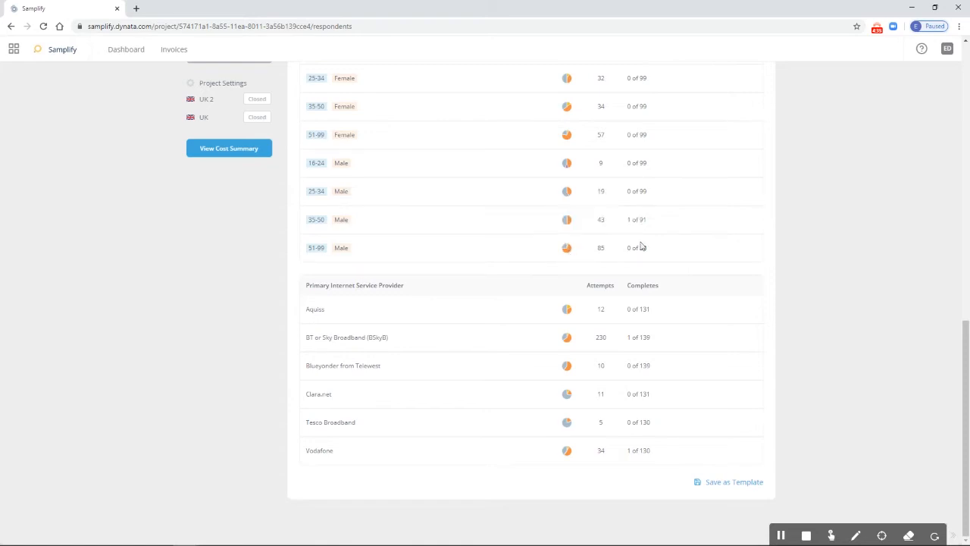
scroll(695, 255, up, 2)
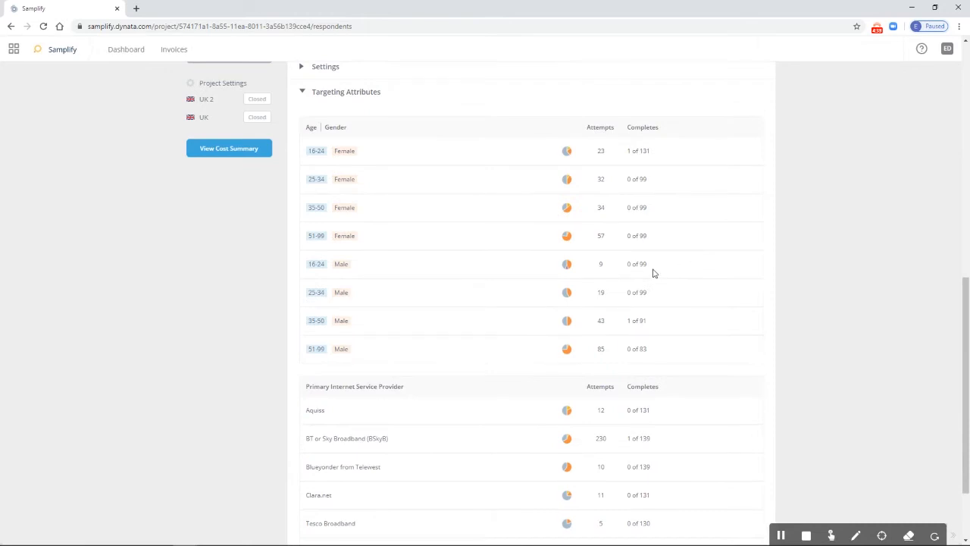
scroll(654, 273, up, 3)
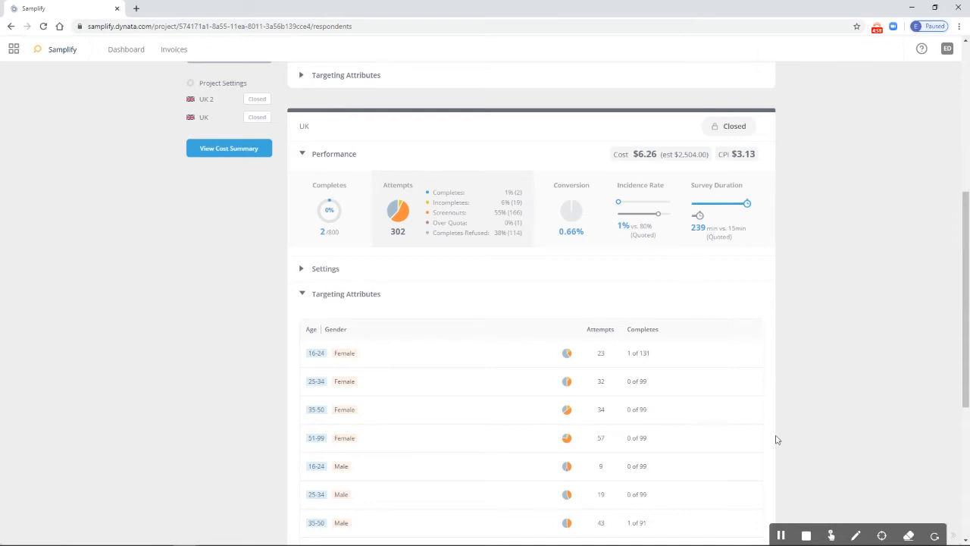
scroll(821, 451, up, 5)
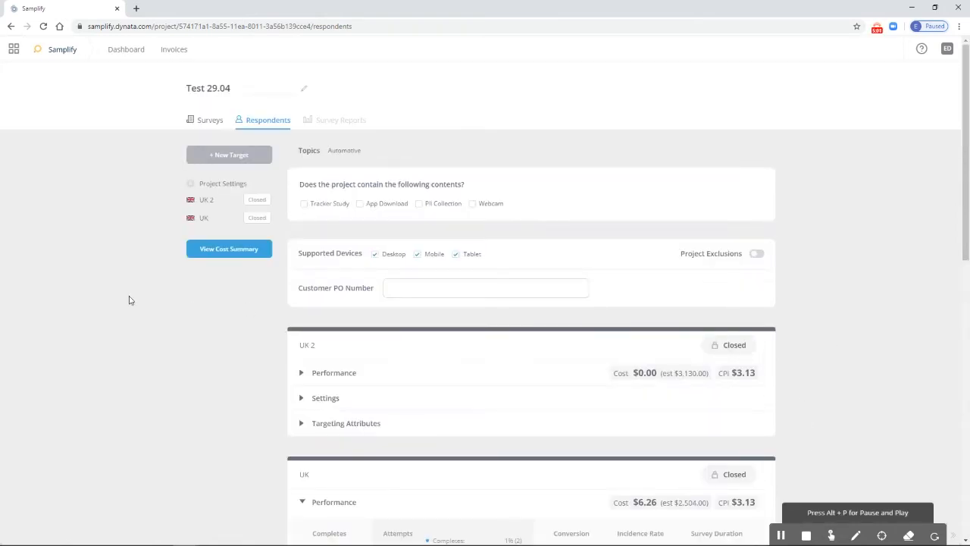
- Switch to Snipping Tool to examine the captured example of a target's performance summary, and return to the Samplify project
drag(0, 119, 466, 135)
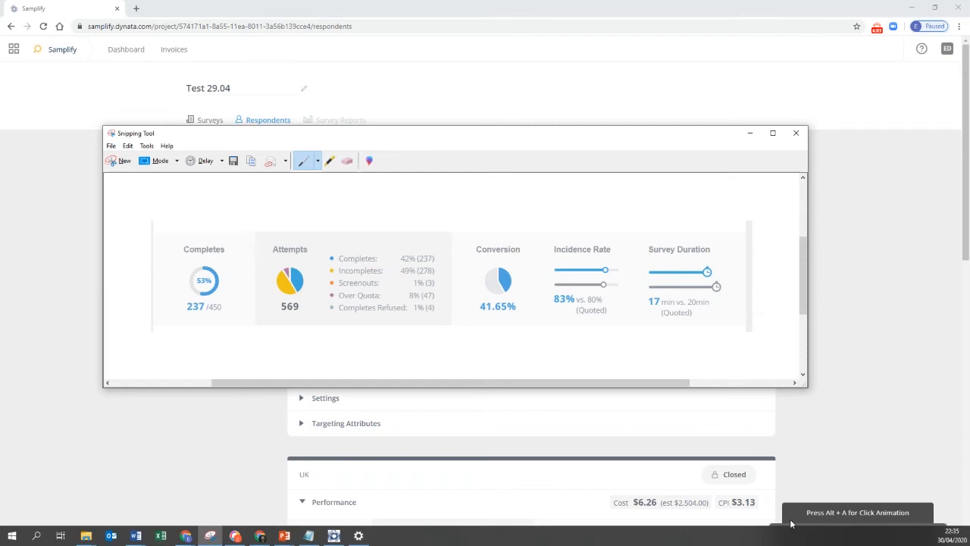
click(151, 497)
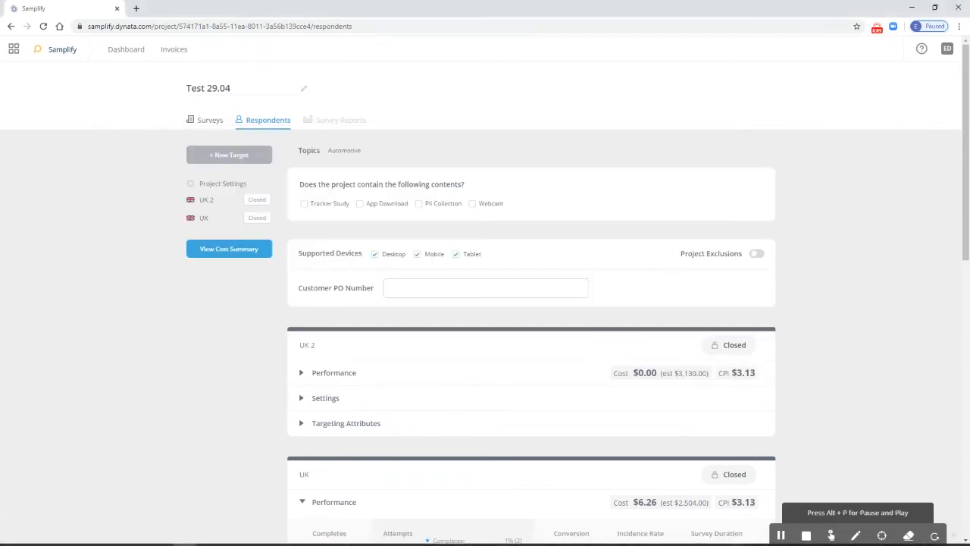
click(218, 537)
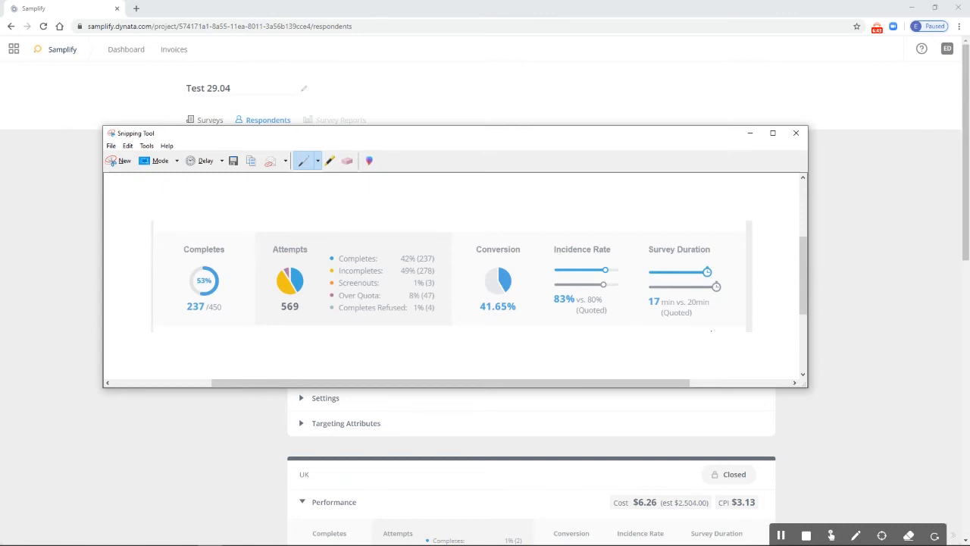
click(781, 535)
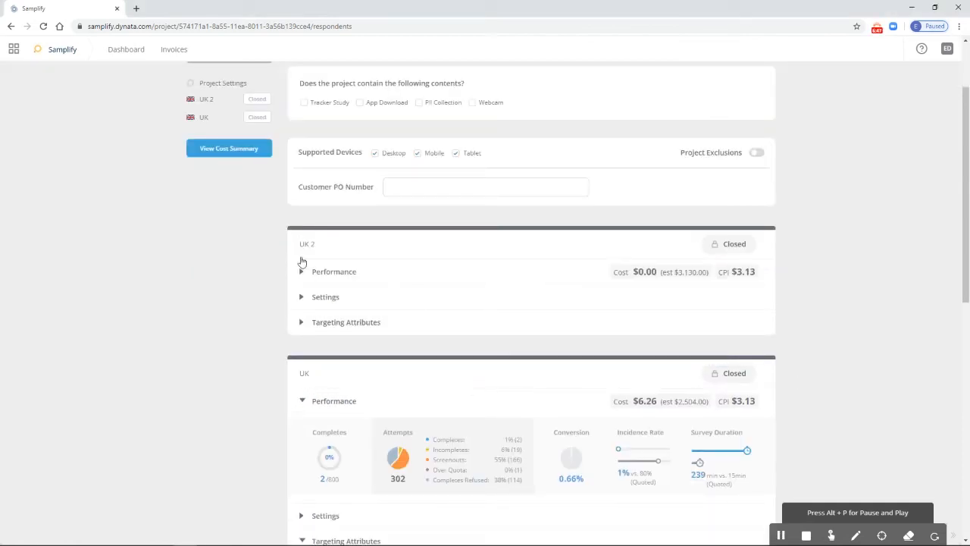
- Examine the project settings together with the UK target's performance figures and age and gender quotas
scroll(353, 266, up, 2)
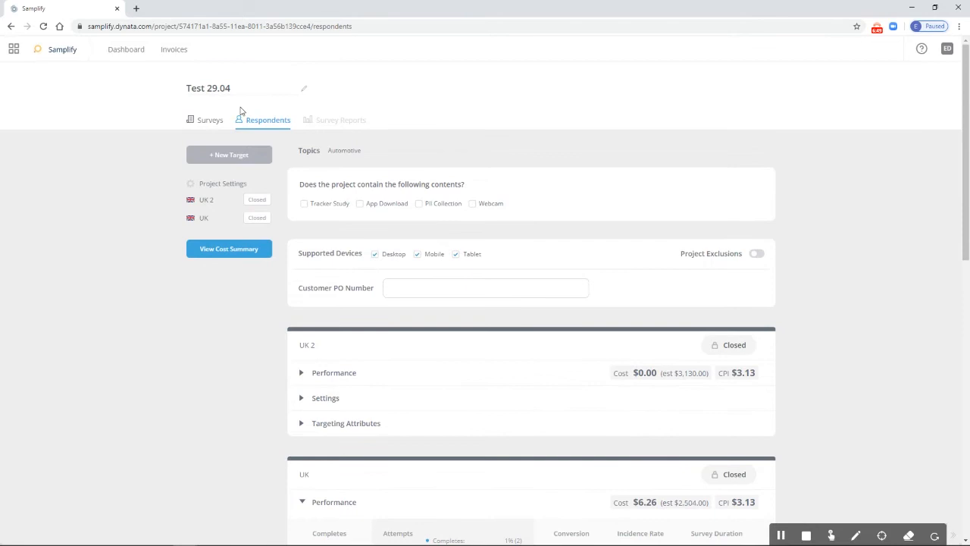
scroll(859, 306, down, 5)
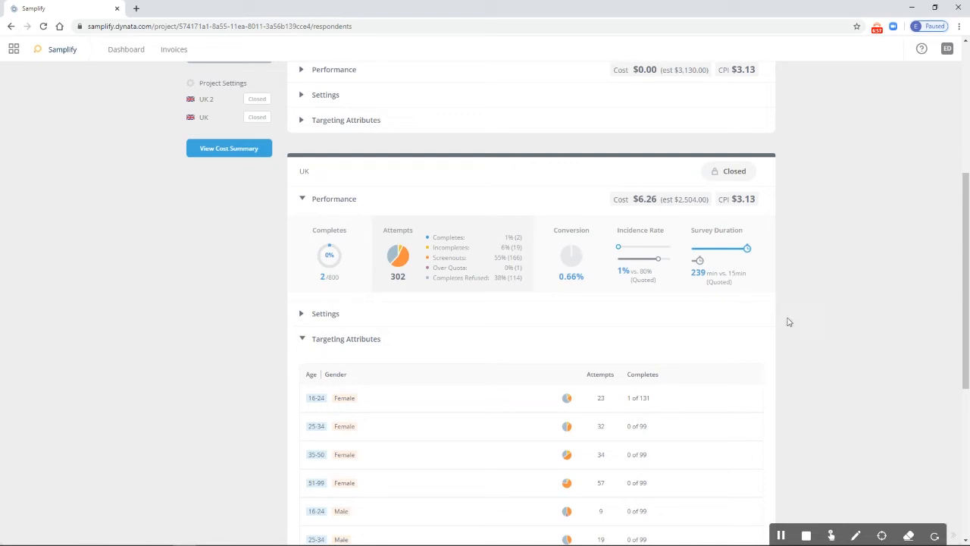
scroll(788, 322, up, 4)
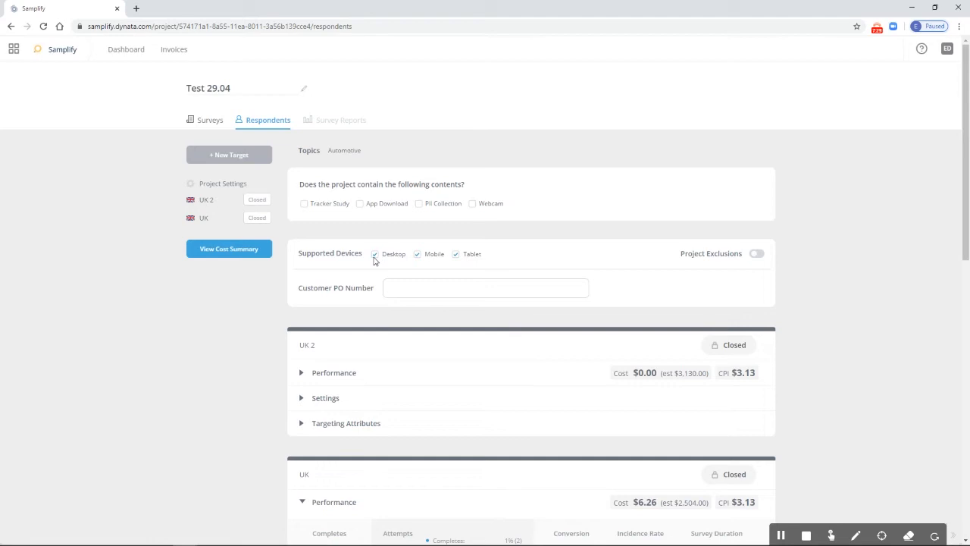
scroll(423, 347, down, 3)
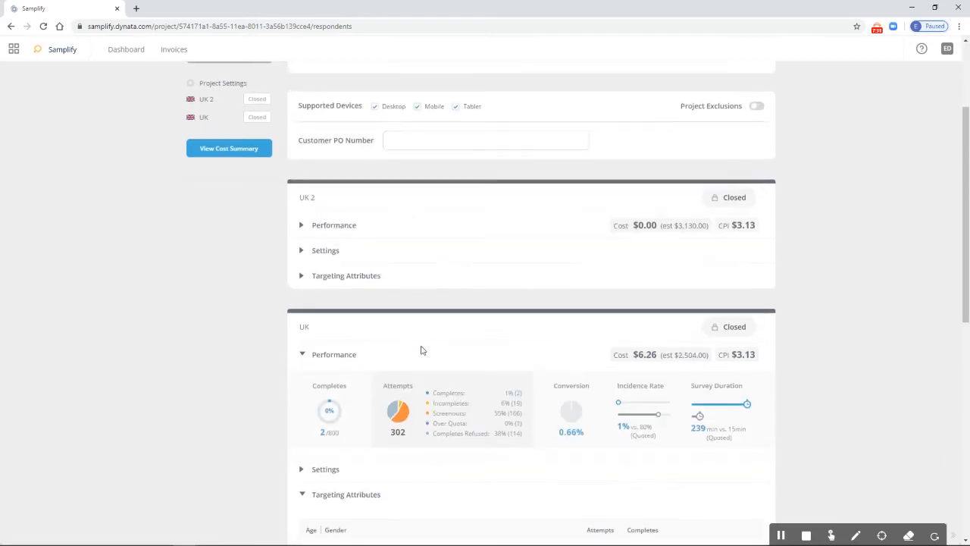
scroll(430, 374, down, 1)
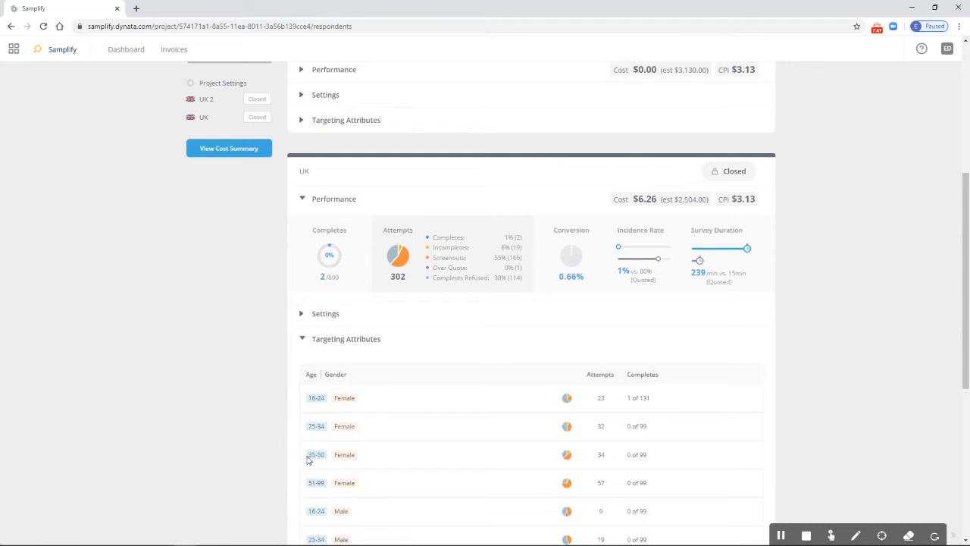
scroll(511, 351, up, 1)
scroll(511, 351, up, 4)
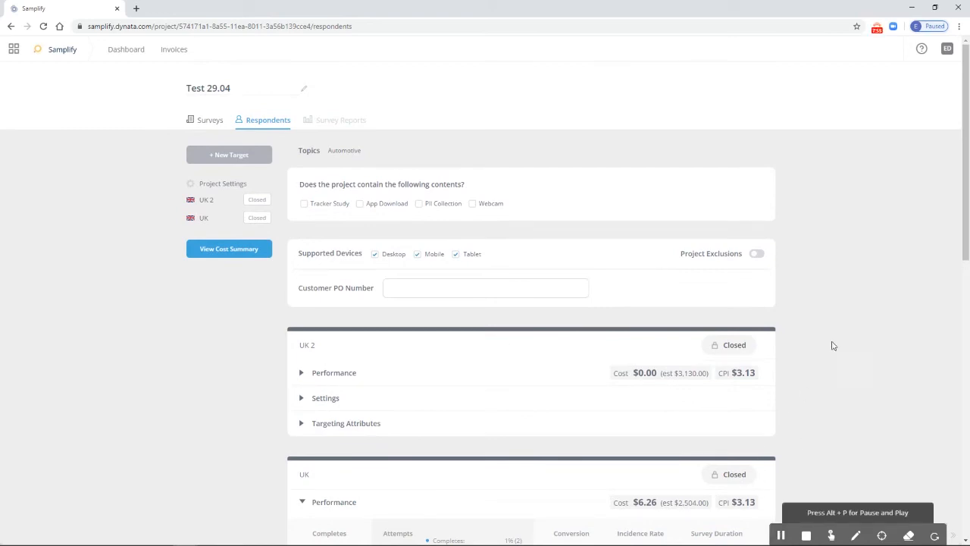
scroll(836, 345, down, 5)
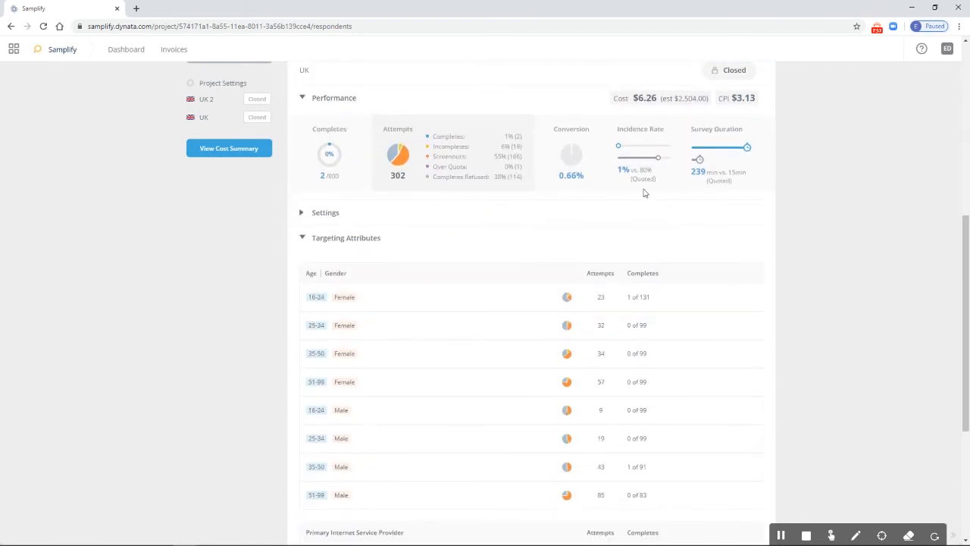
scroll(667, 327, down, 1)
scroll(371, 189, up, 3)
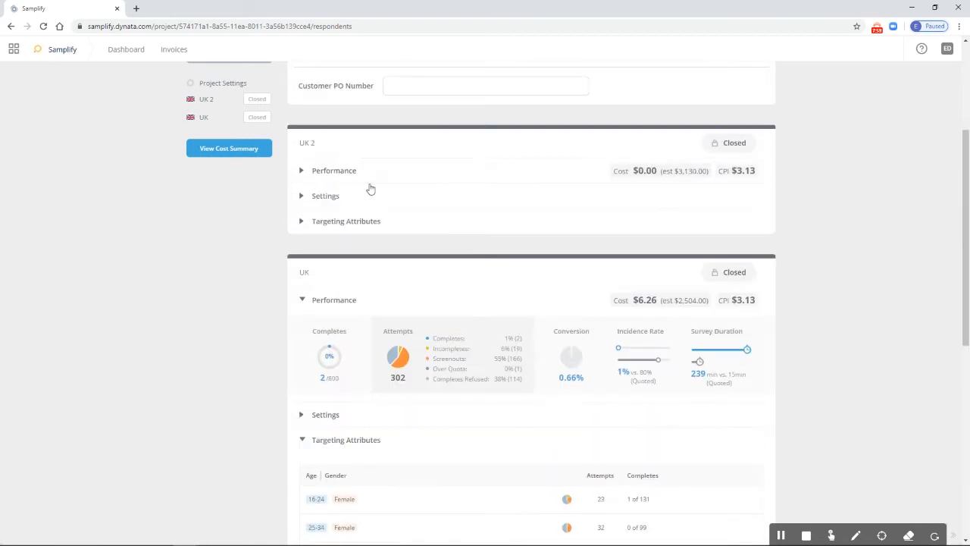
- Return to the project list and open the Respondents page of the Test 30/04 project
click(124, 50)
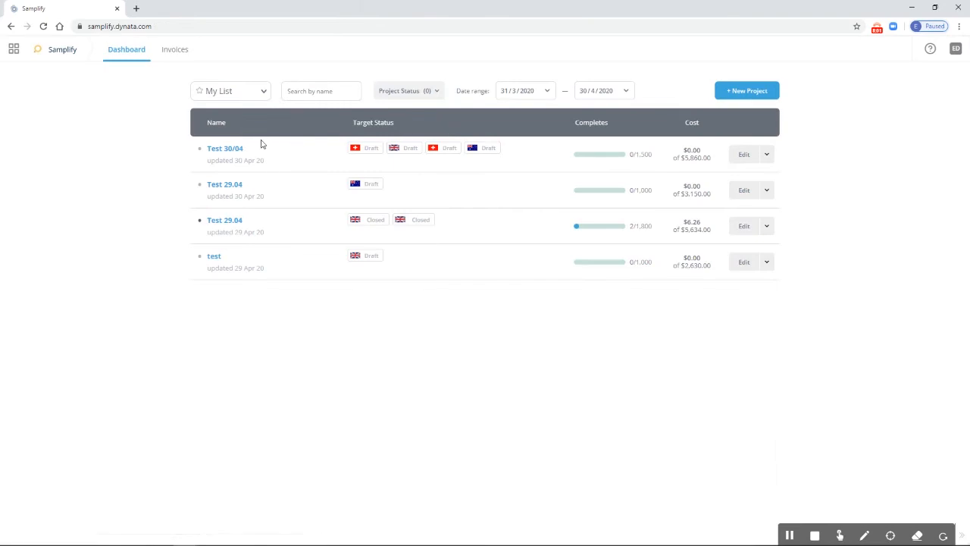
click(230, 151)
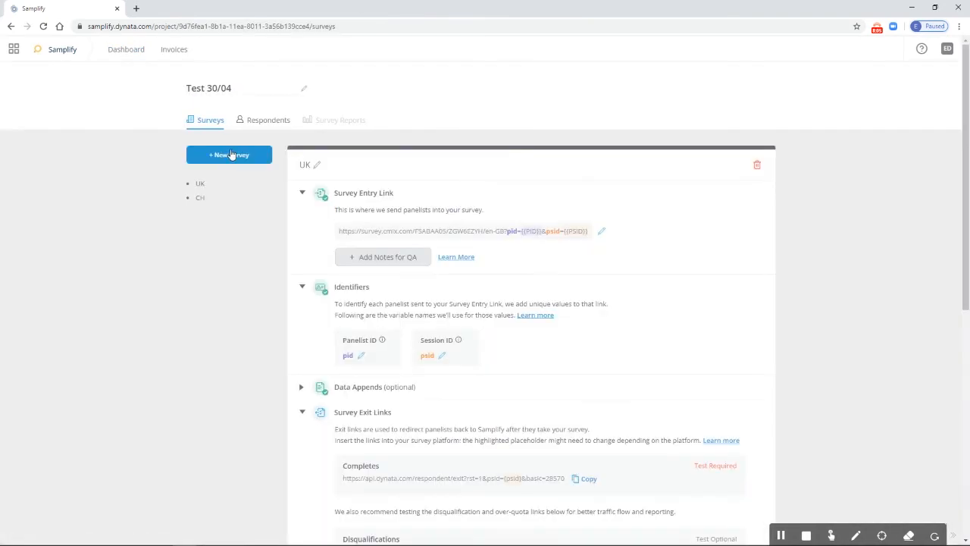
click(277, 125)
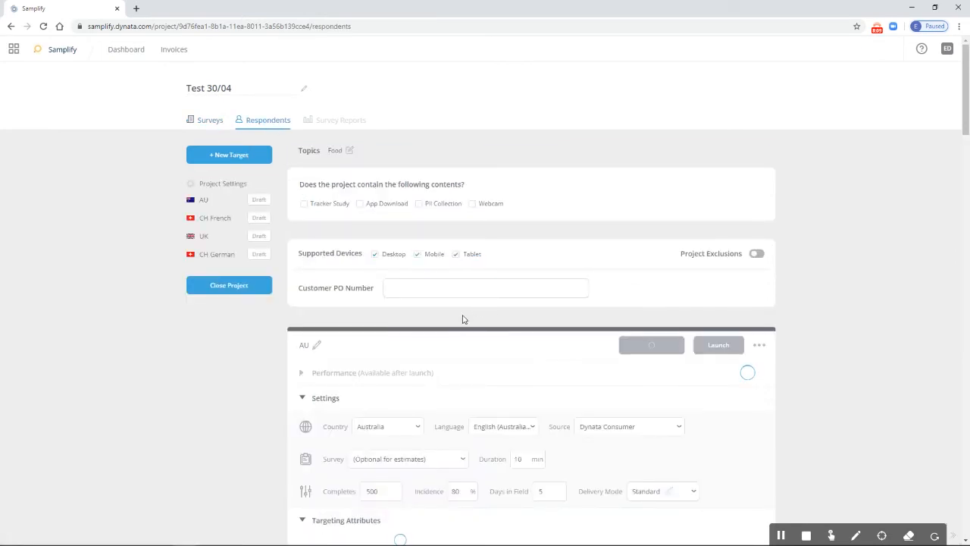
- Examine the AU target's settings and its age, vehicle, state, gender and home-ownership targeting attributes
scroll(464, 320, down, 2)
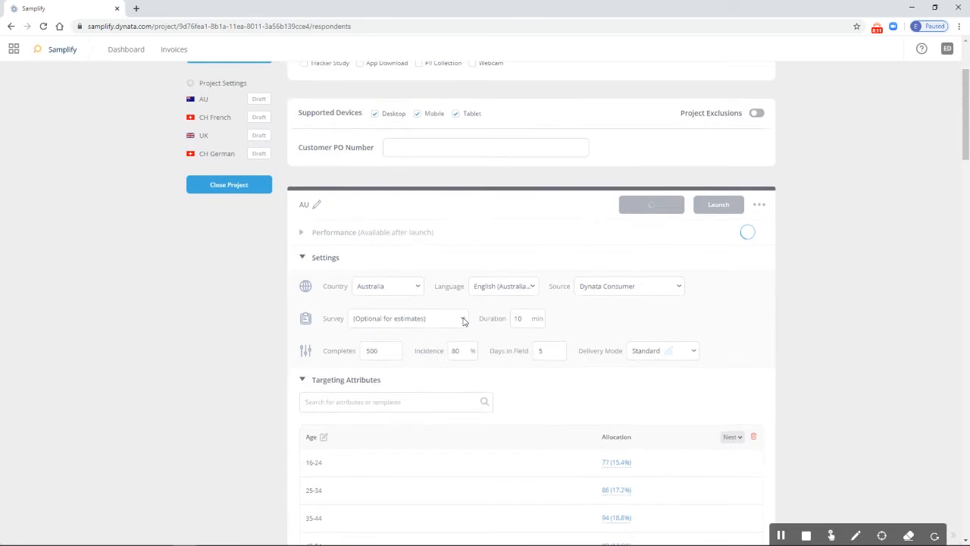
scroll(464, 320, down, 1)
scroll(465, 323, down, 2)
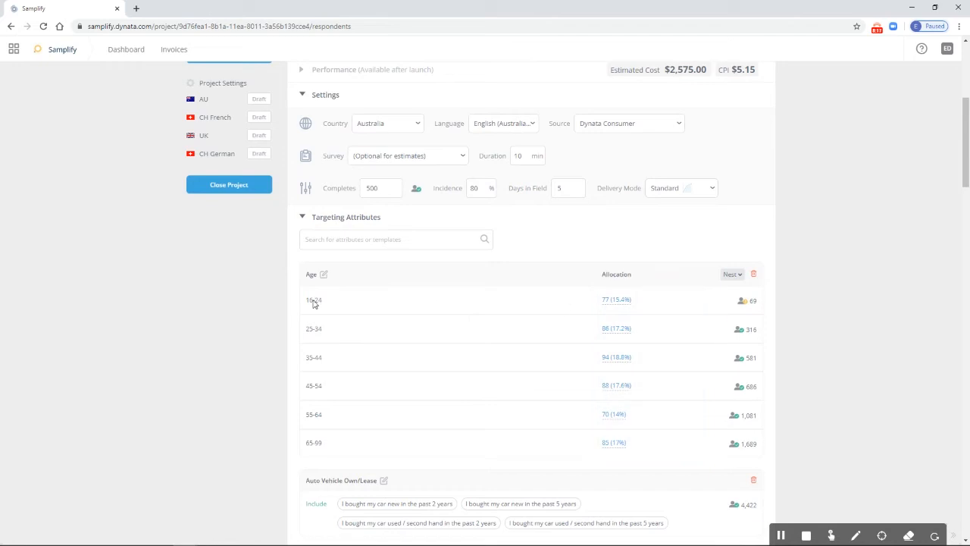
scroll(372, 313, down, 2)
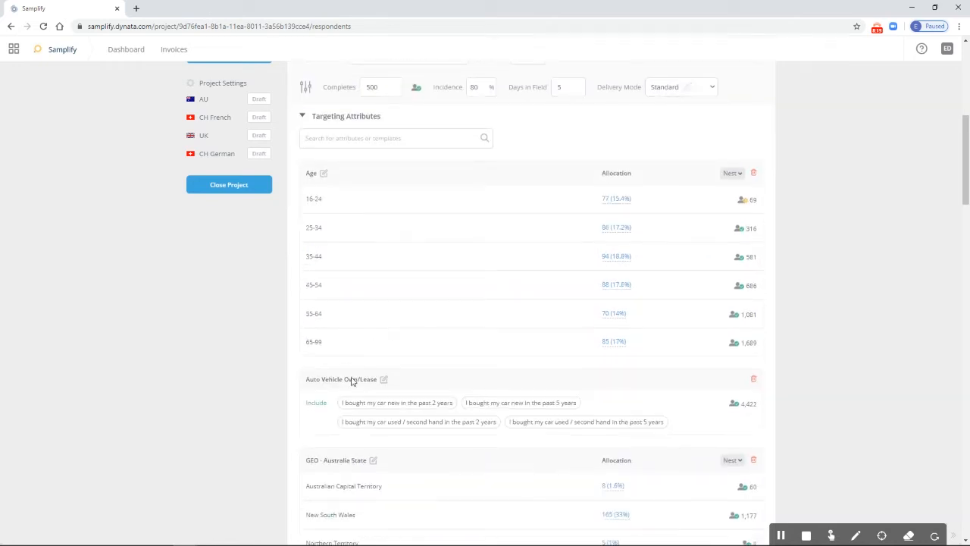
scroll(351, 378, down, 2)
scroll(348, 316, down, 2)
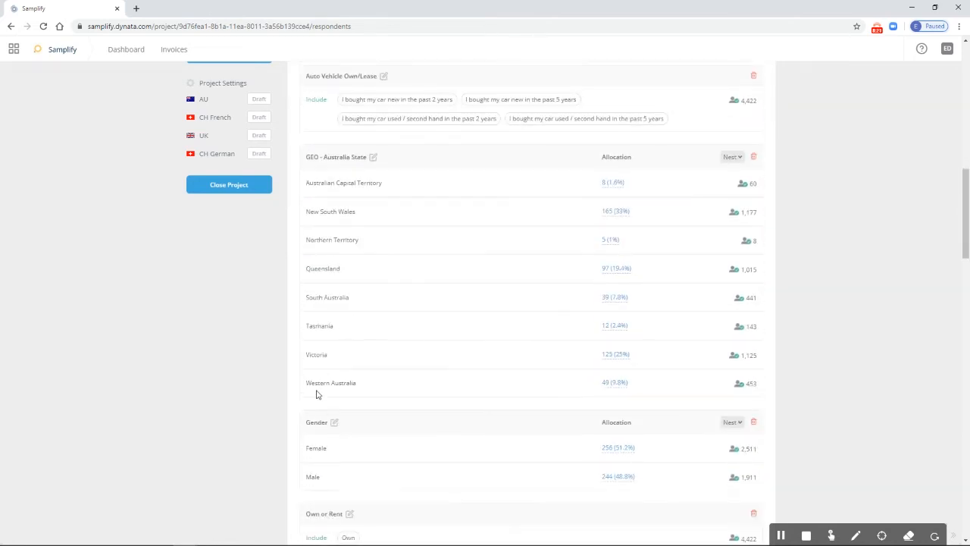
scroll(317, 395, down, 2)
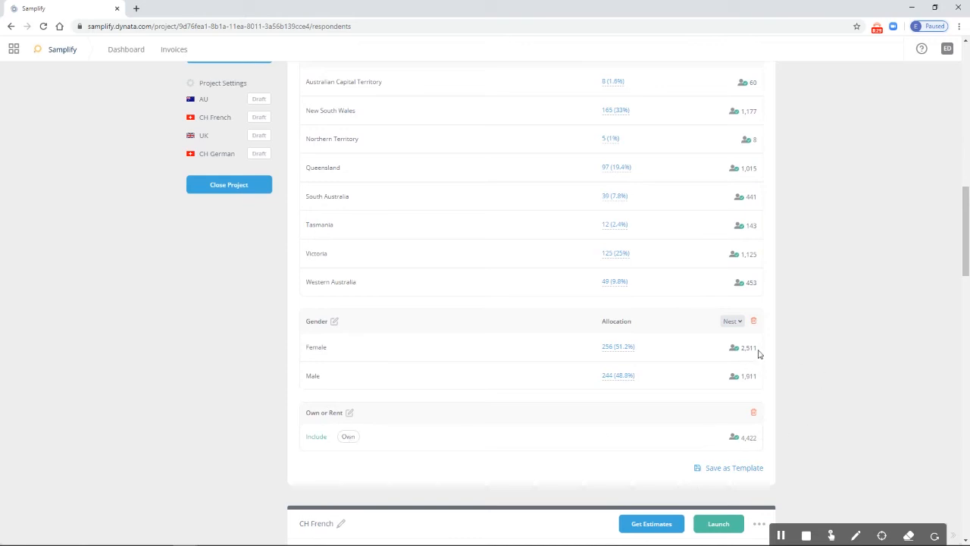
- Check the feasibility indicator of the AU target's 16-24 age quota and review the target's completes, incidence and field-time settings
scroll(786, 326, up, 2)
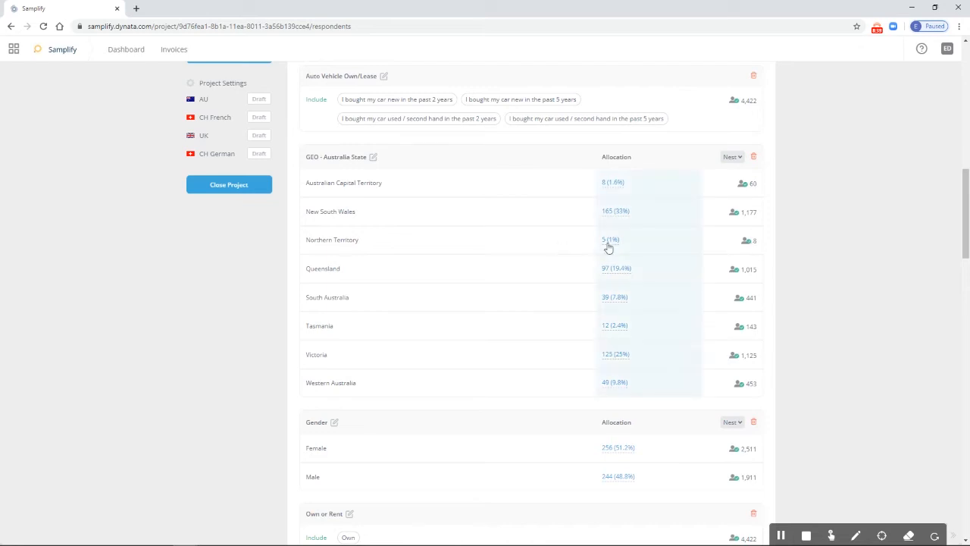
scroll(773, 254, up, 4)
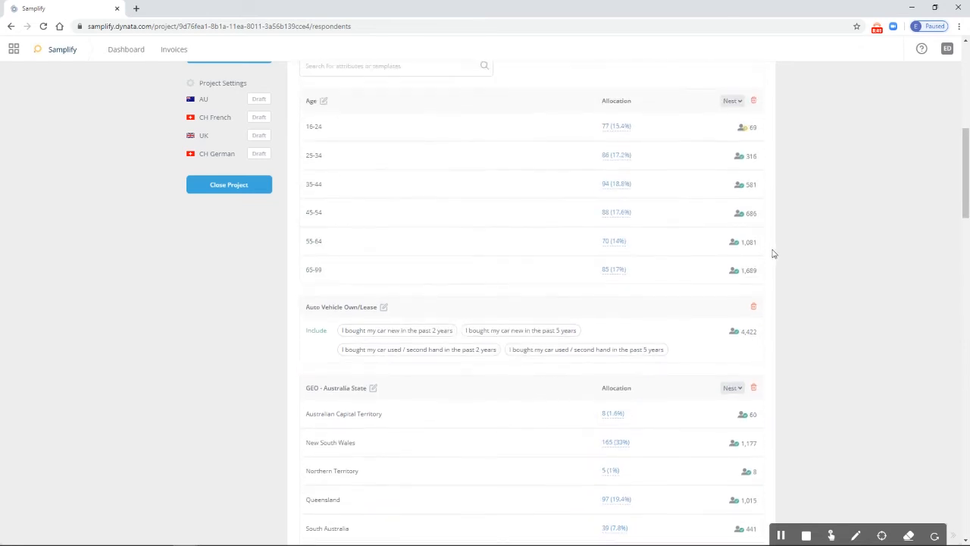
mouse_move(746, 206)
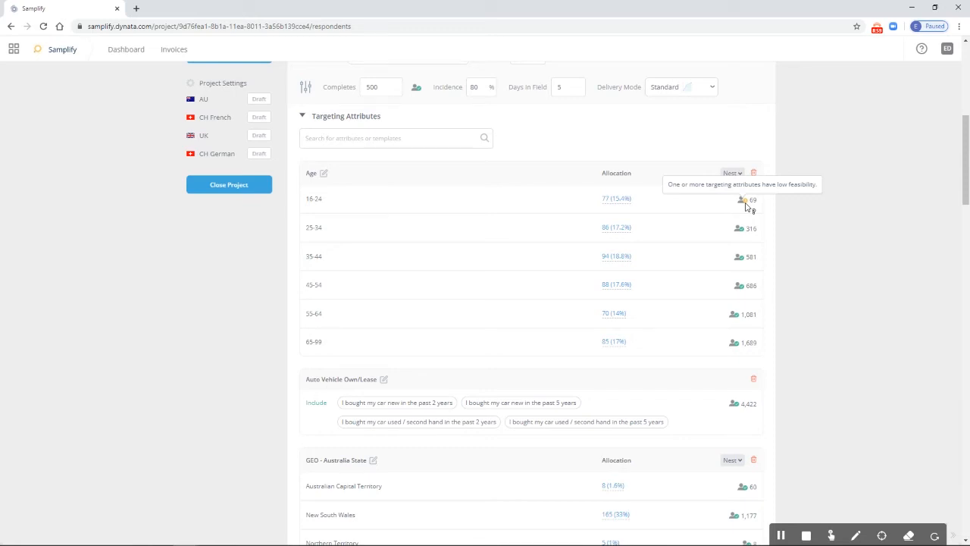
scroll(639, 165, up, 1)
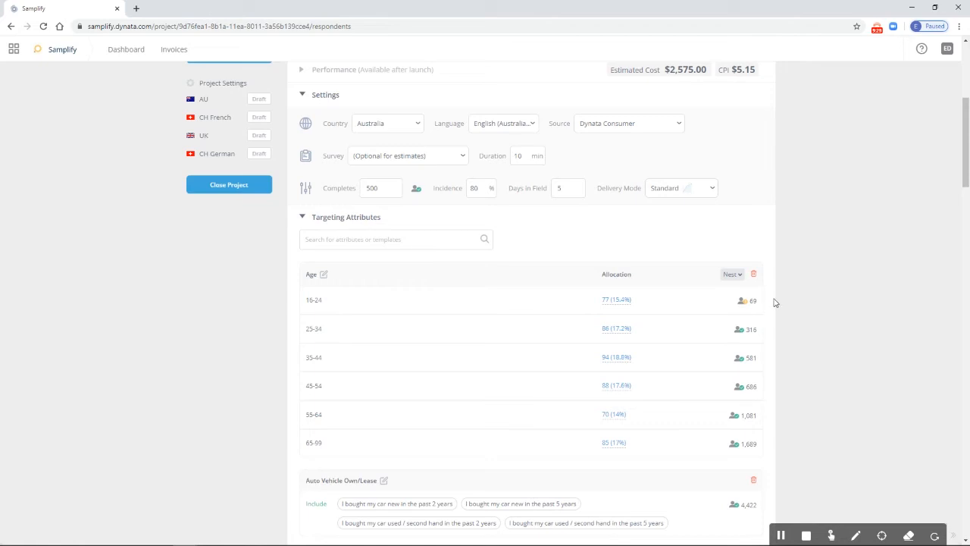
scroll(775, 301, up, 2)
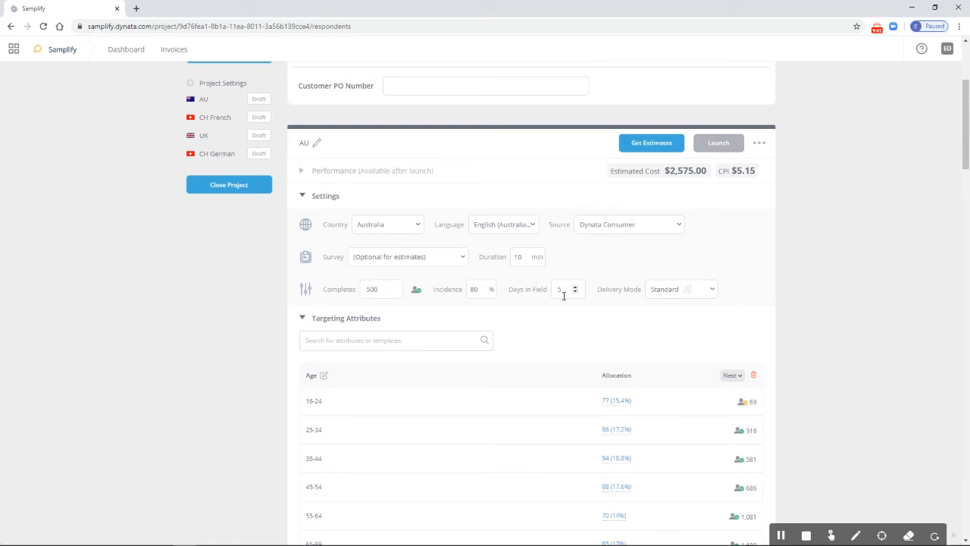
- View the actions available for the AU target and review its state, gender and Own or Rent attributes
click(760, 143)
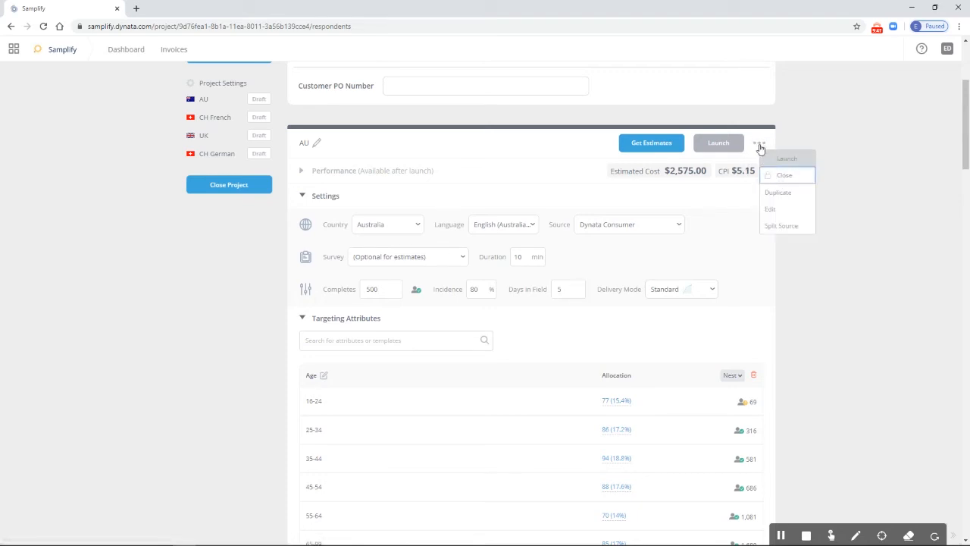
click(795, 275)
scroll(795, 275, down, 6)
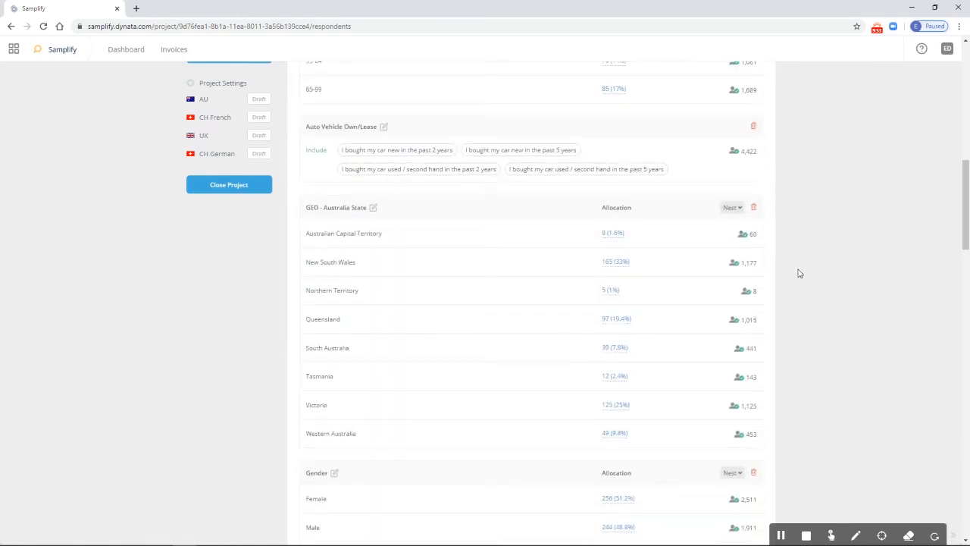
scroll(797, 273, down, 3)
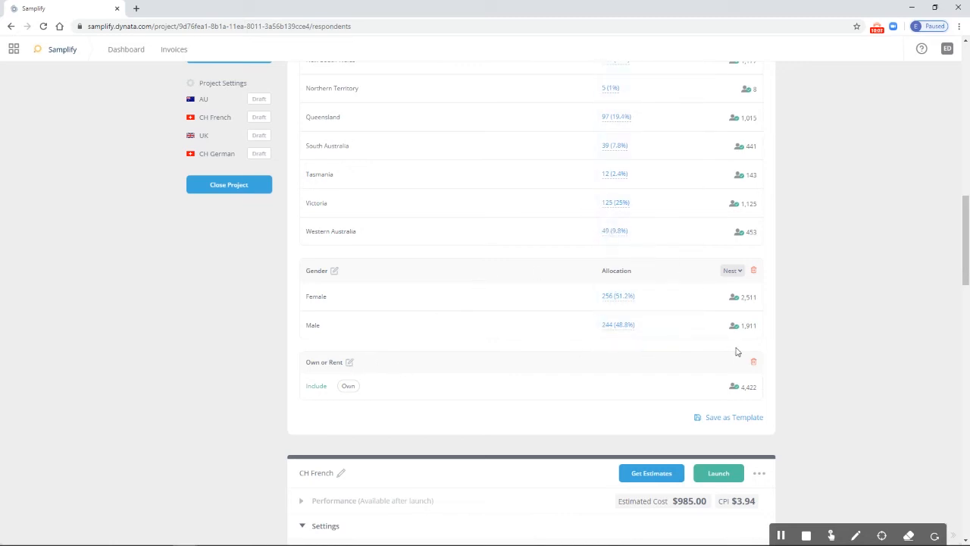
scroll(774, 359, up, 1)
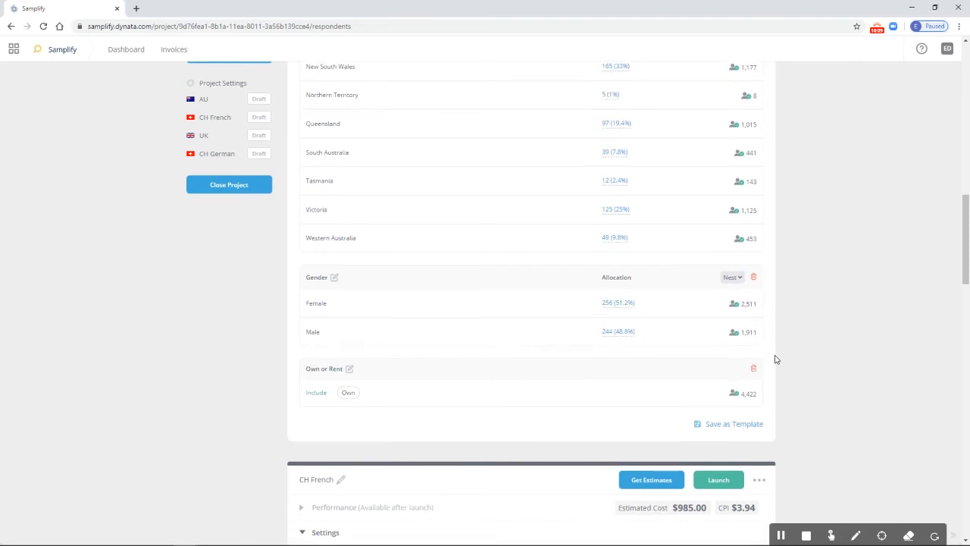
scroll(775, 360, up, 12)
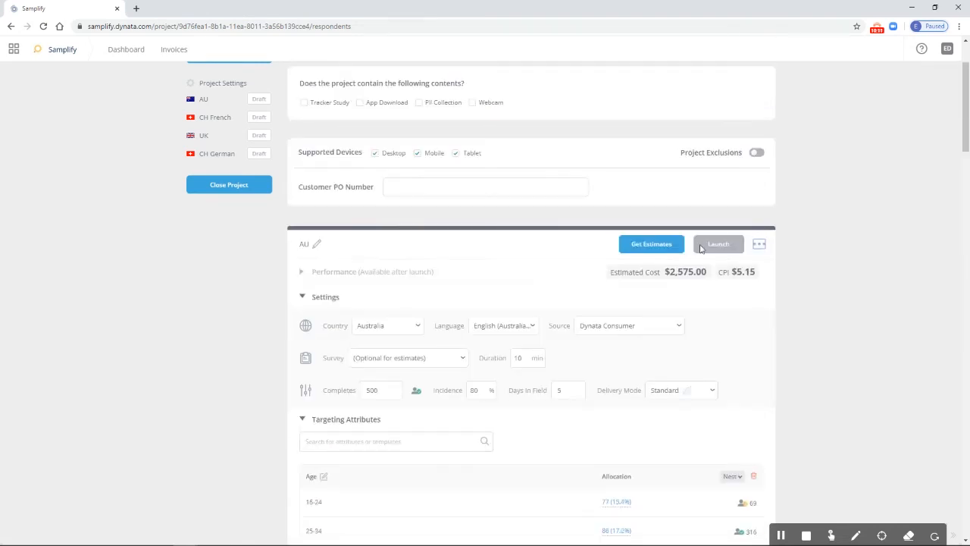
- Duplicate the AU target and rename the copy AU New Target
click(759, 244)
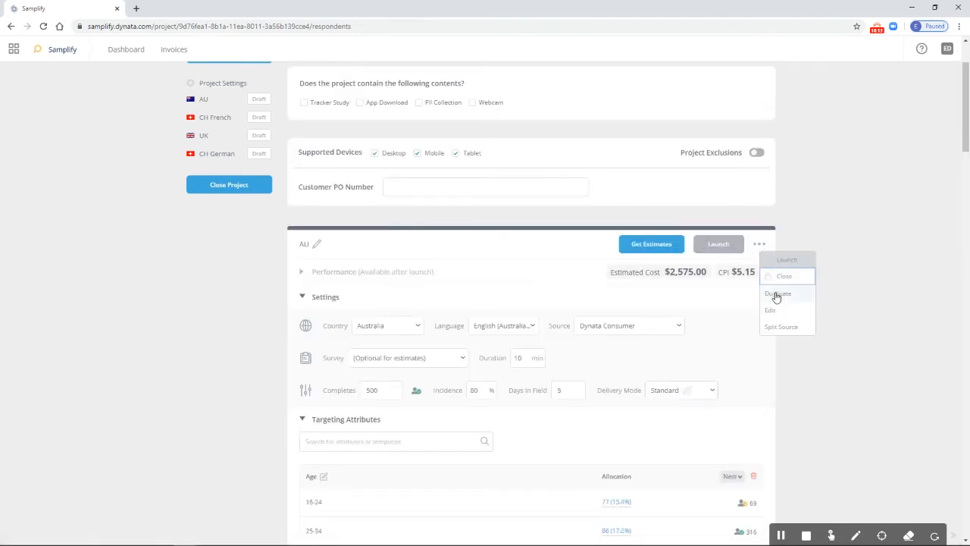
click(776, 295)
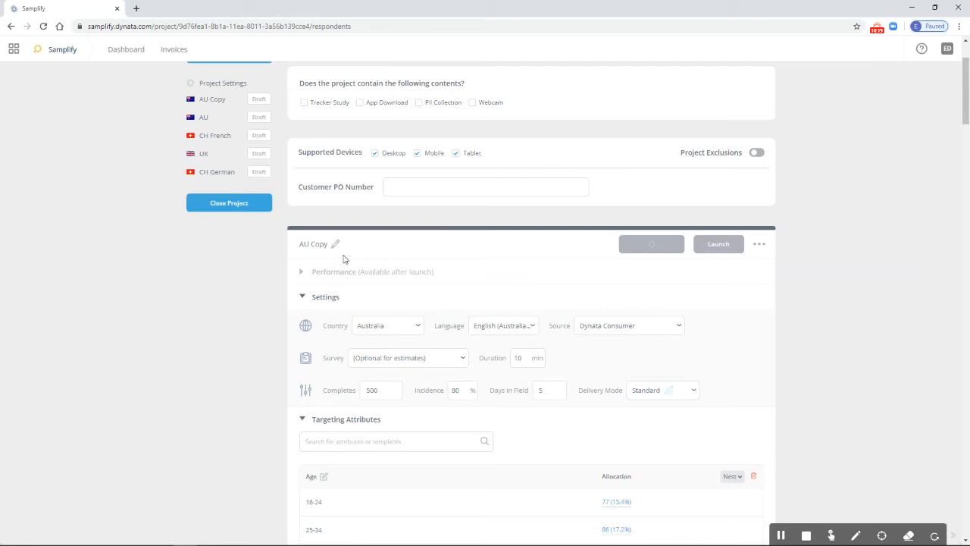
drag(328, 243, 312, 243)
text(New ta)
text(rget)
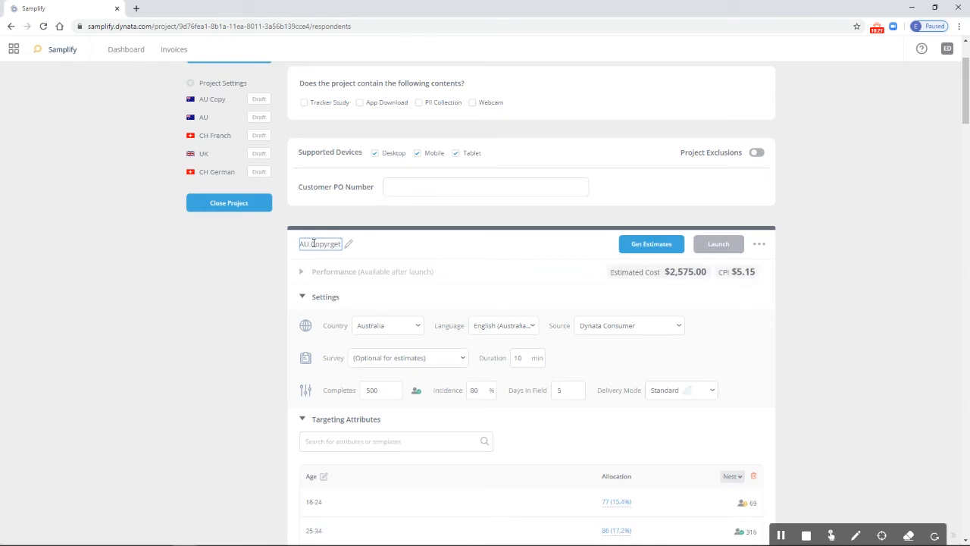
drag(311, 243, 360, 246)
text(N)
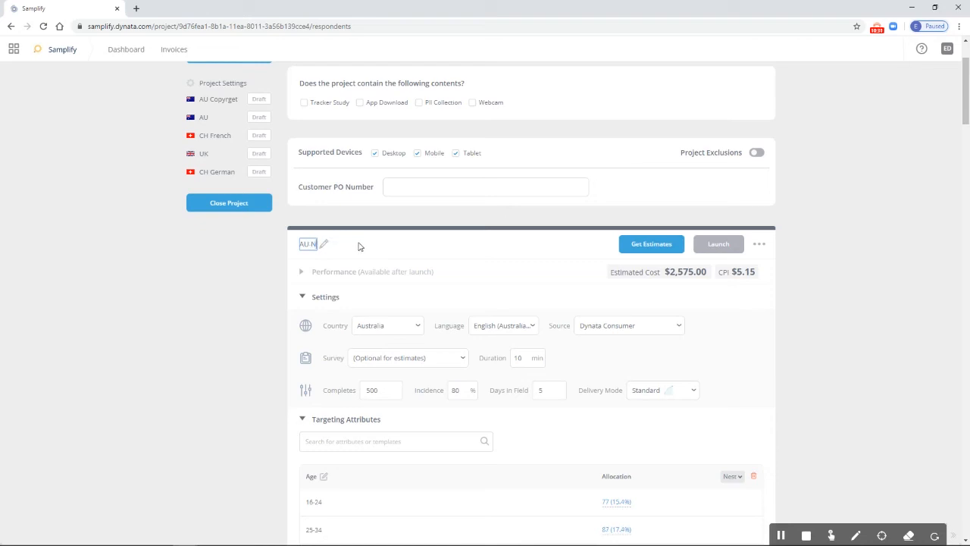
text(ew Target)
click(939, 245)
- Check which surveys can be linked to the AU New Target and examine its targeting attributes
scroll(803, 275, down, 1)
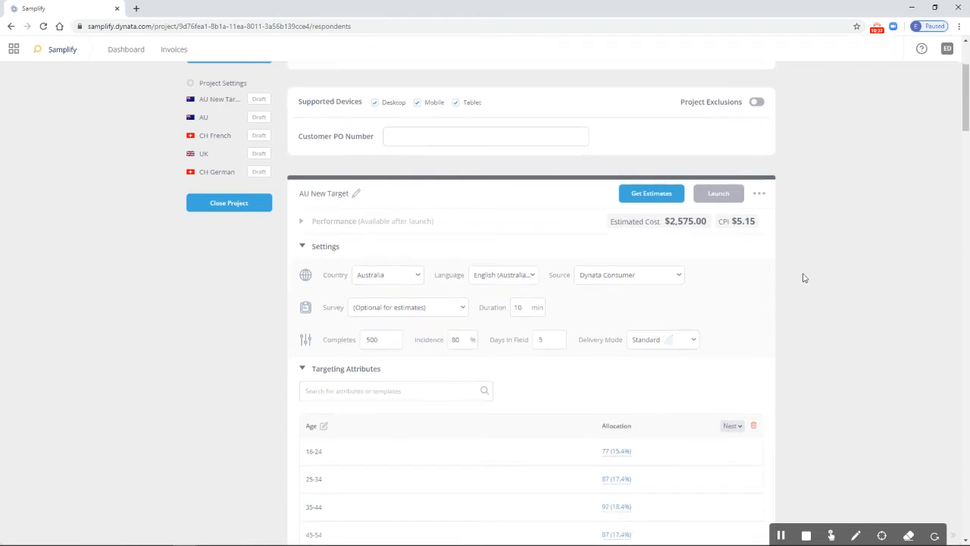
click(460, 310)
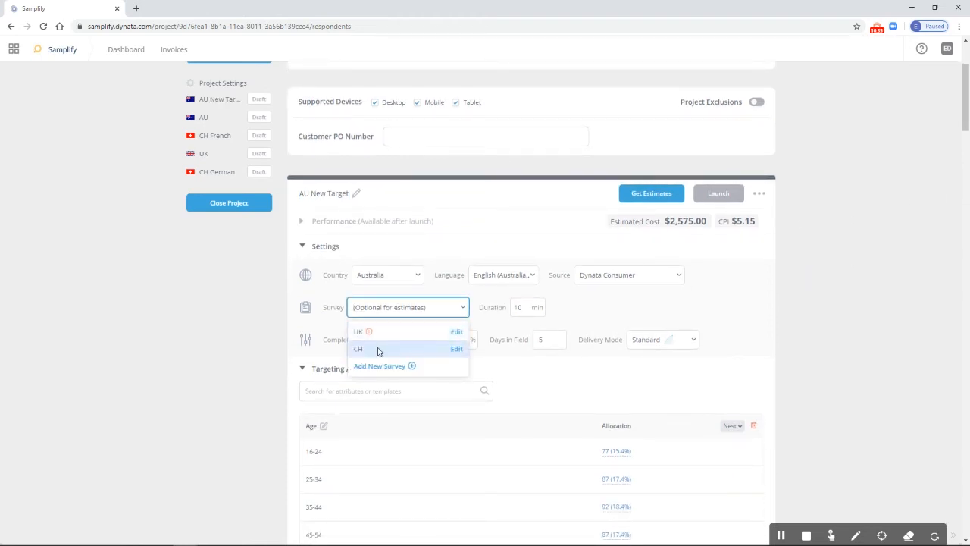
click(232, 316)
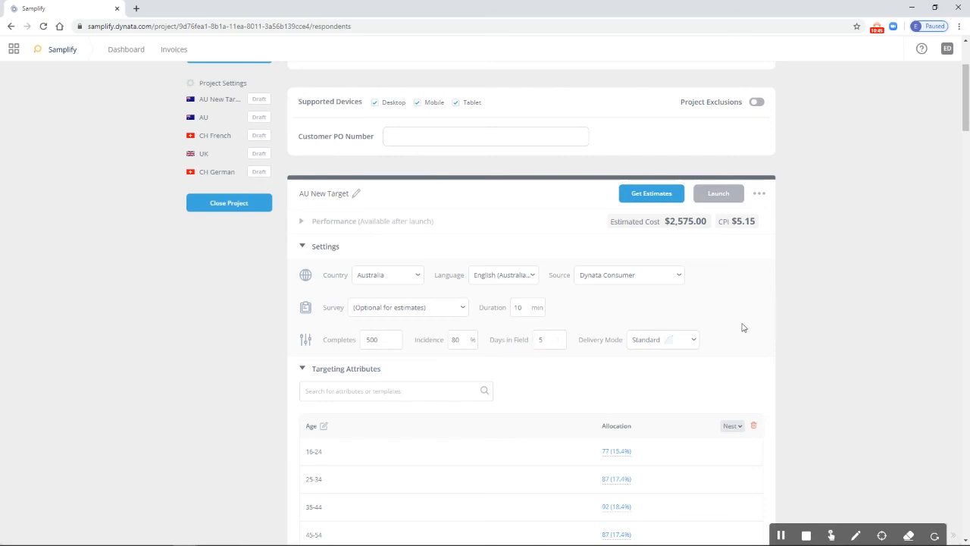
scroll(777, 323, down, 4)
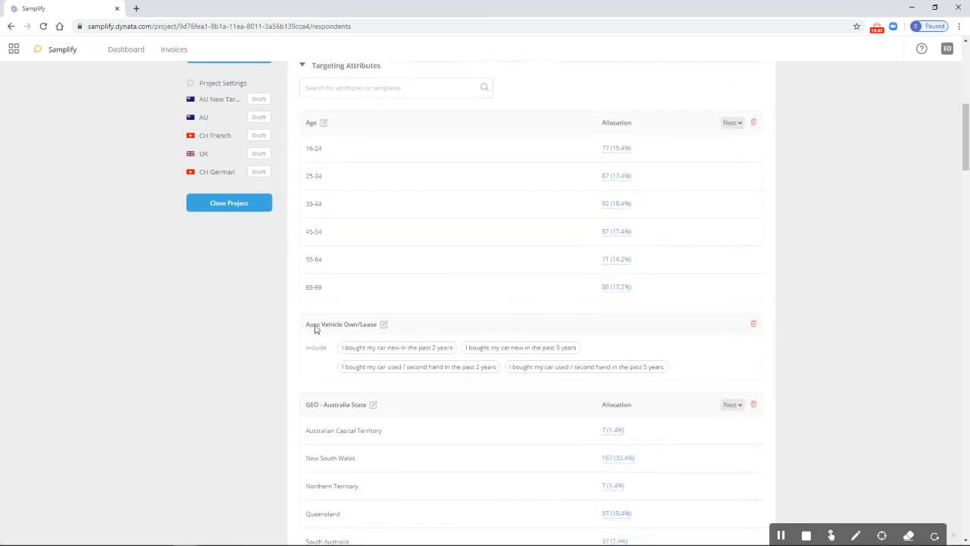
scroll(373, 322, down, 2)
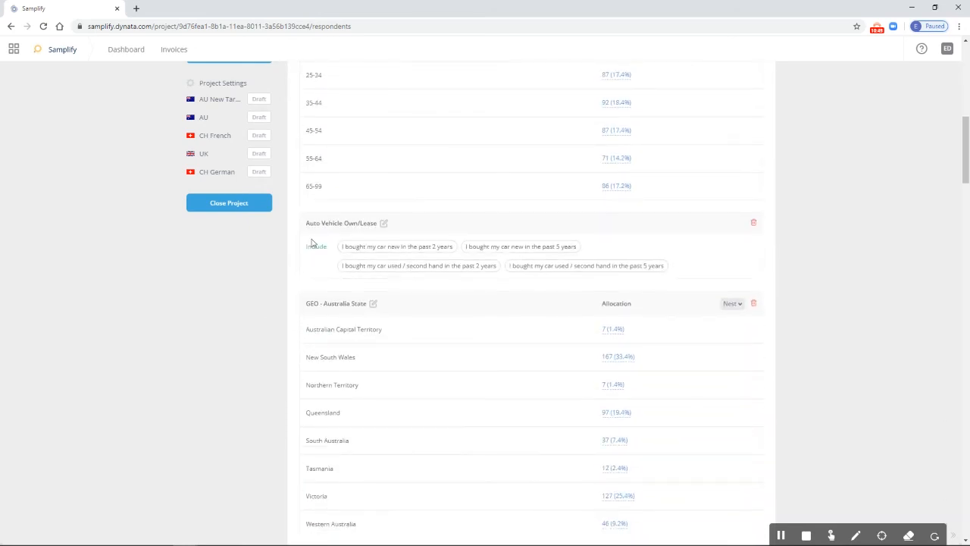
scroll(312, 244, up, 2)
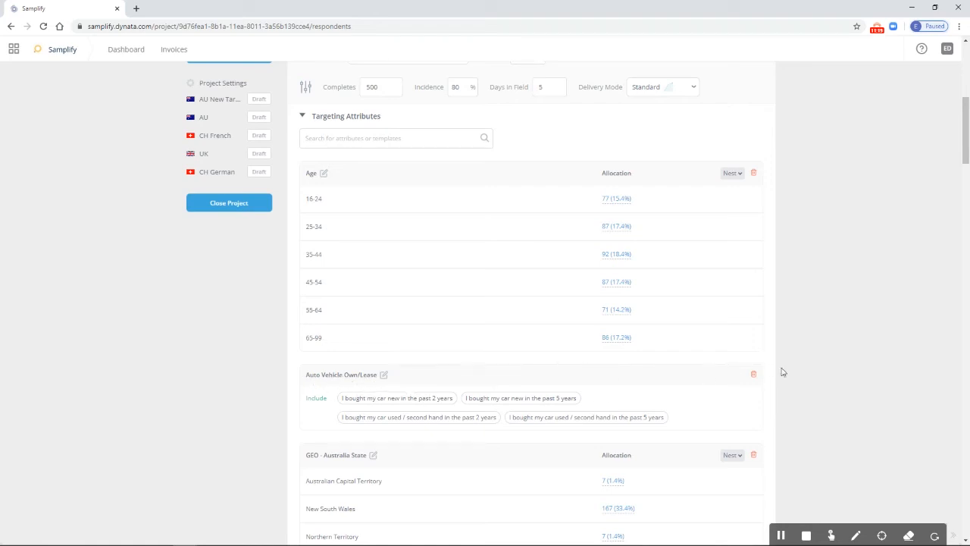
scroll(784, 371, down, 2)
scroll(785, 371, down, 3)
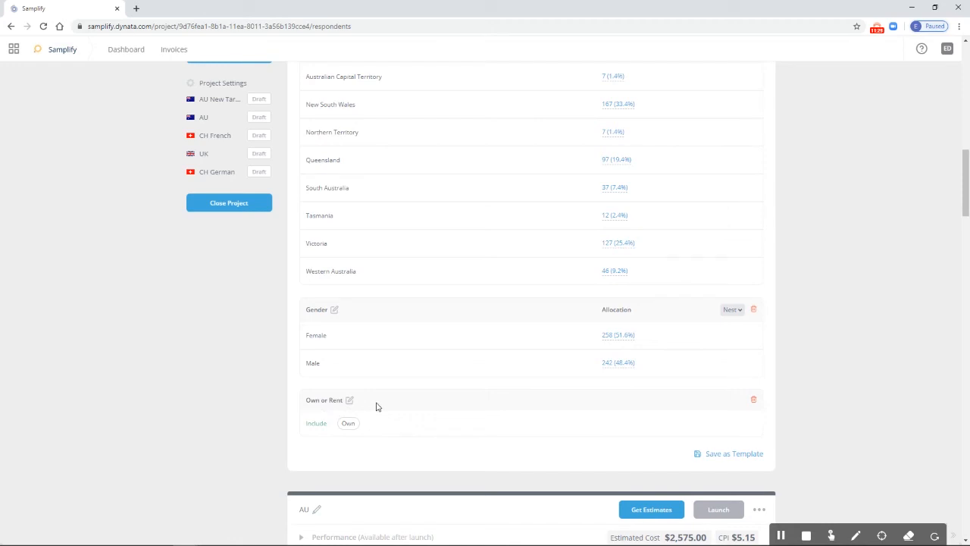
- Remove the Auto Vehicle Own/Lease attribute from the AU New Target
scroll(805, 379, up, 2)
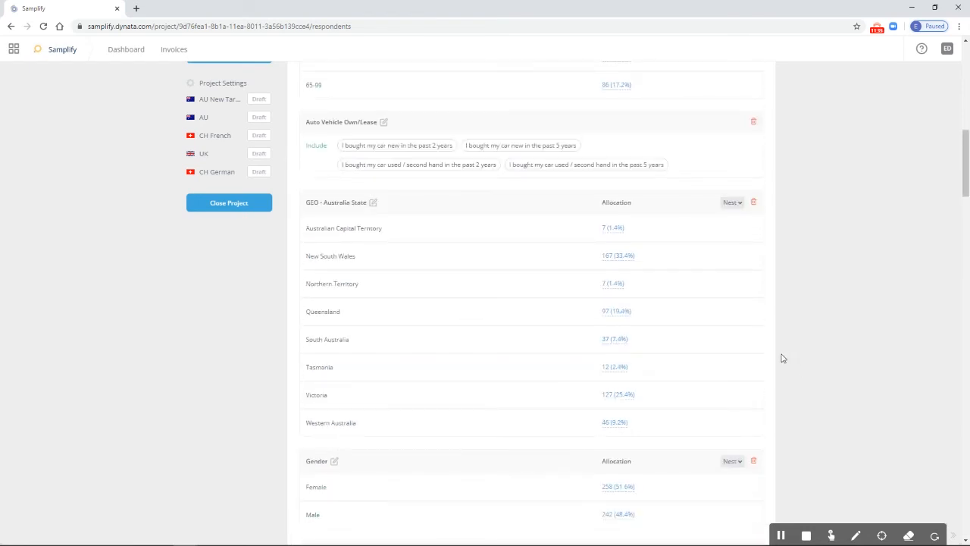
scroll(783, 361, up, 1)
scroll(783, 361, up, 1)
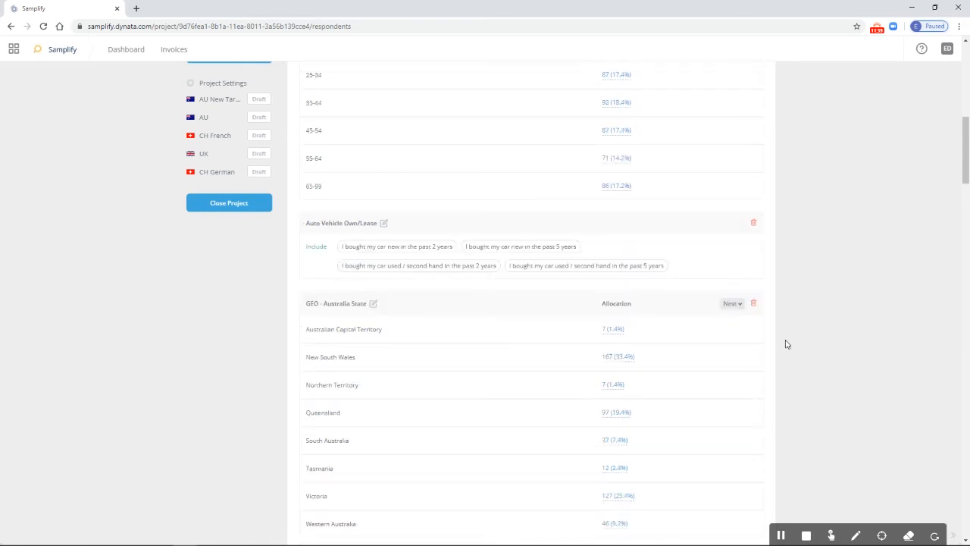
click(755, 225)
- Set the AU New Target's number of completes to 150
scroll(833, 258, up, 3)
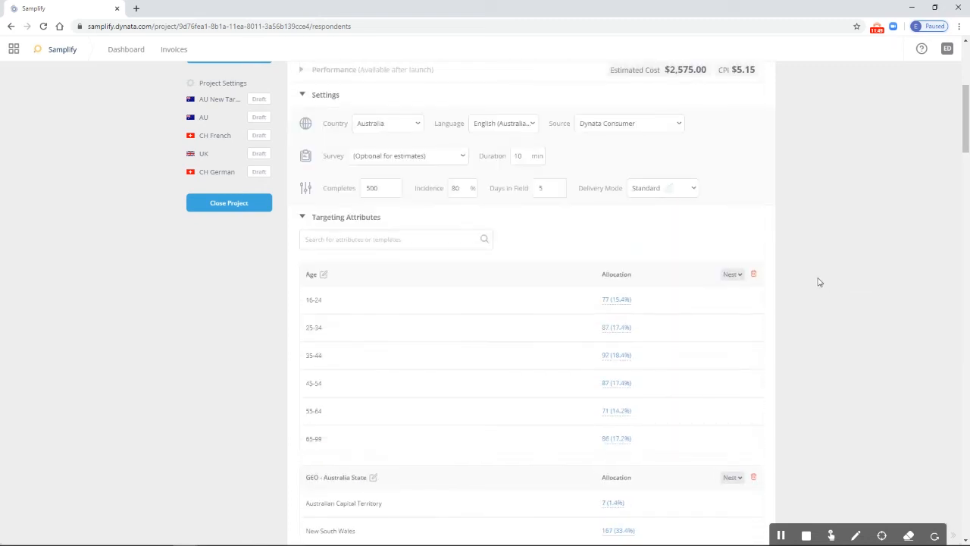
scroll(831, 309, down, 3)
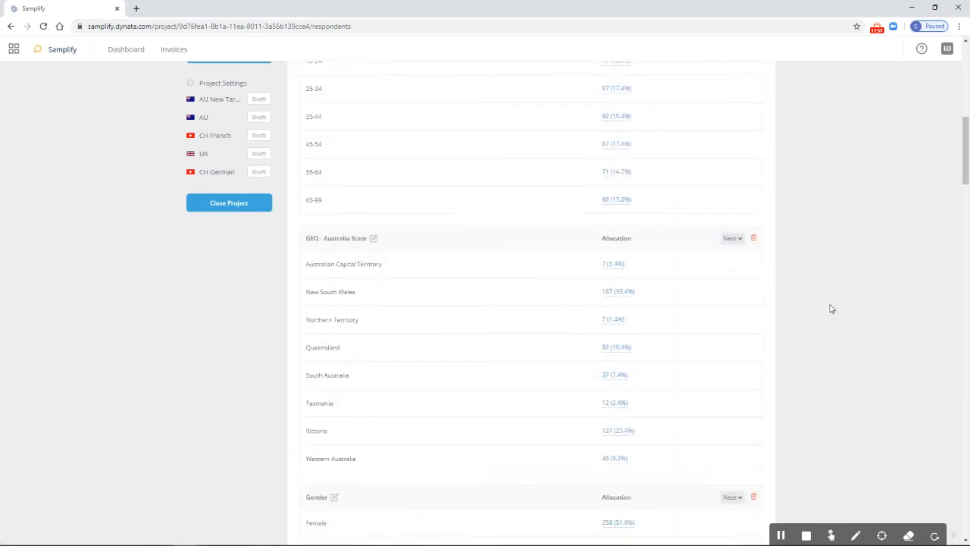
scroll(829, 305, down, 6)
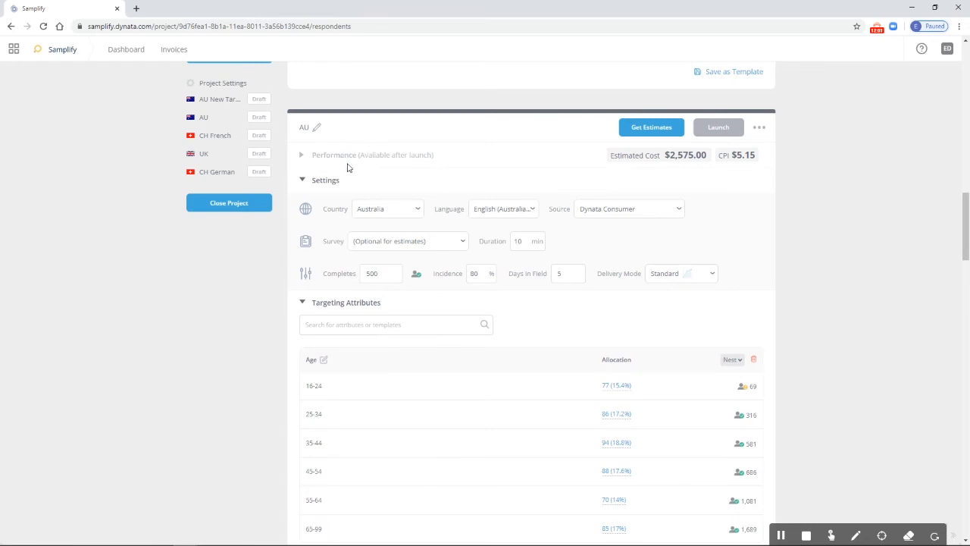
scroll(467, 305, up, 5)
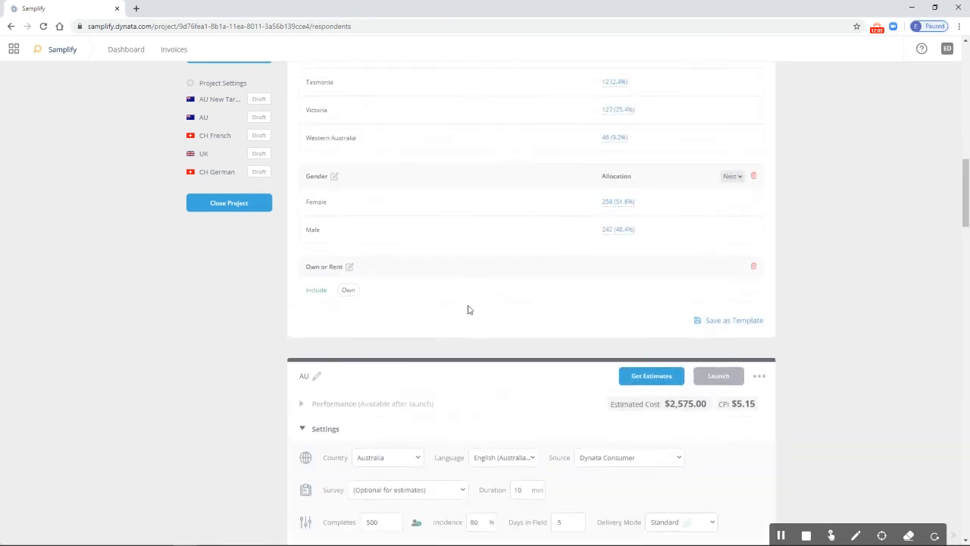
scroll(476, 303, up, 2)
scroll(479, 305, up, 5)
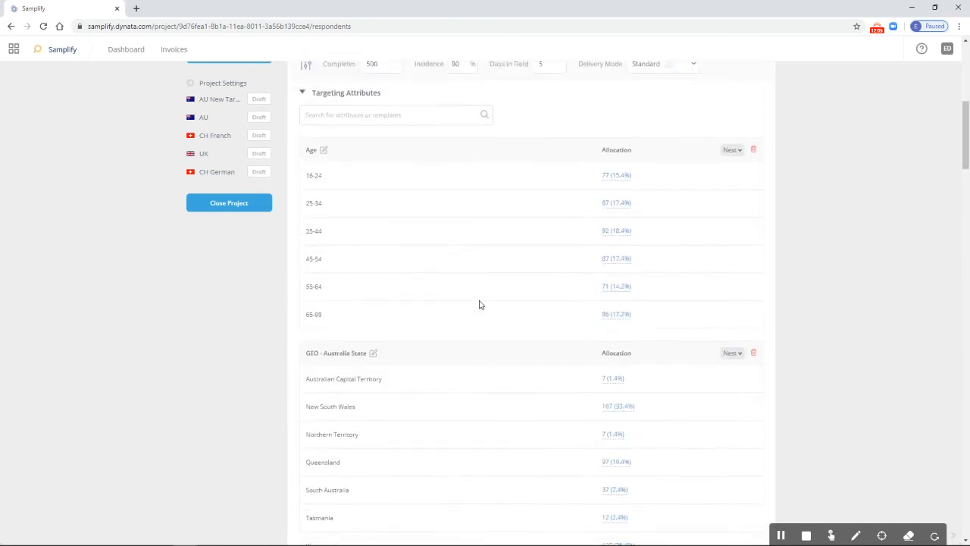
click(369, 238)
double_click(369, 238)
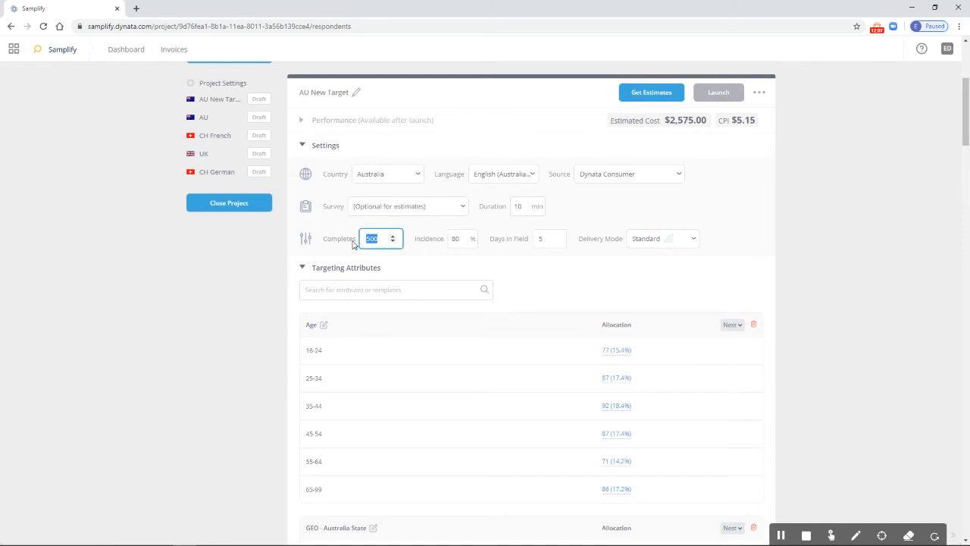
text(150)
click(423, 258)
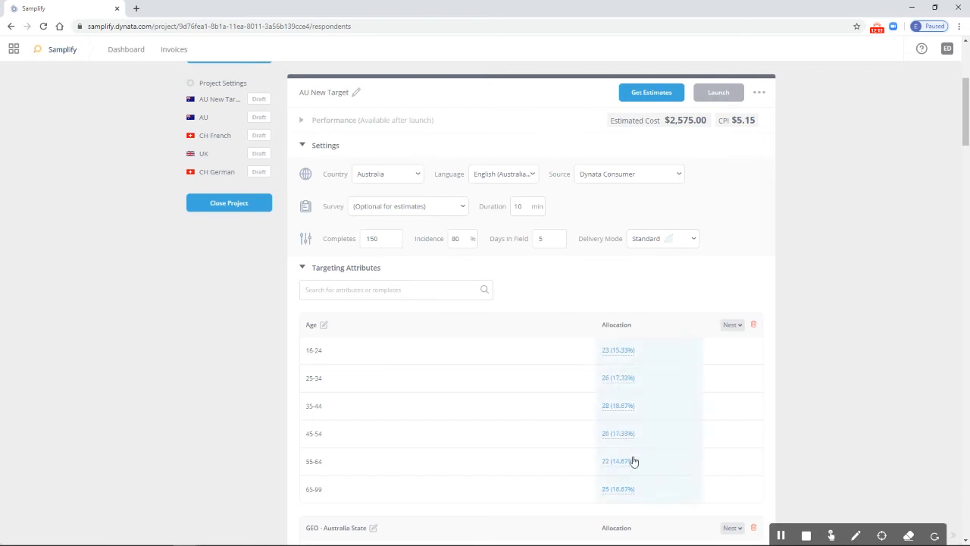
- Get feasibility and cost estimates for the AU New Target
scroll(654, 448, down, 1)
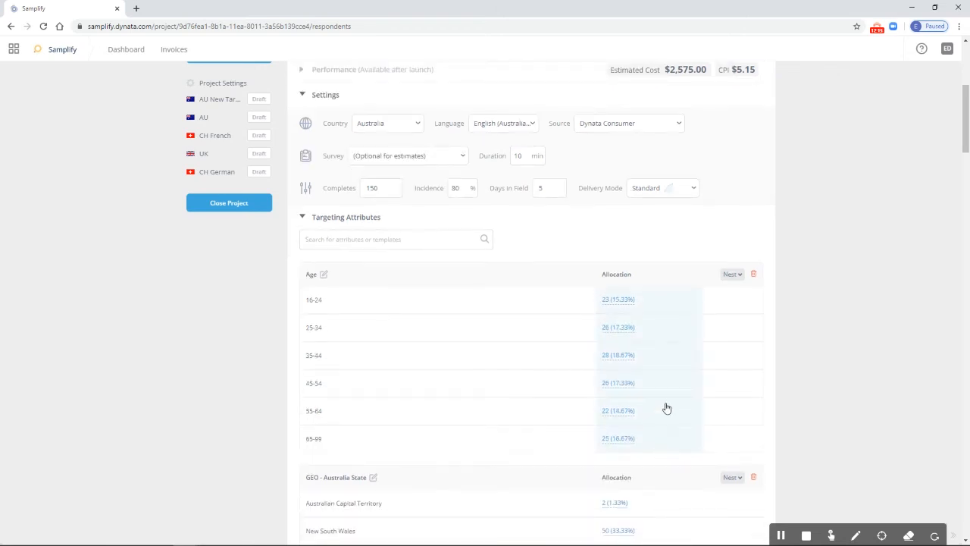
scroll(672, 318, up, 2)
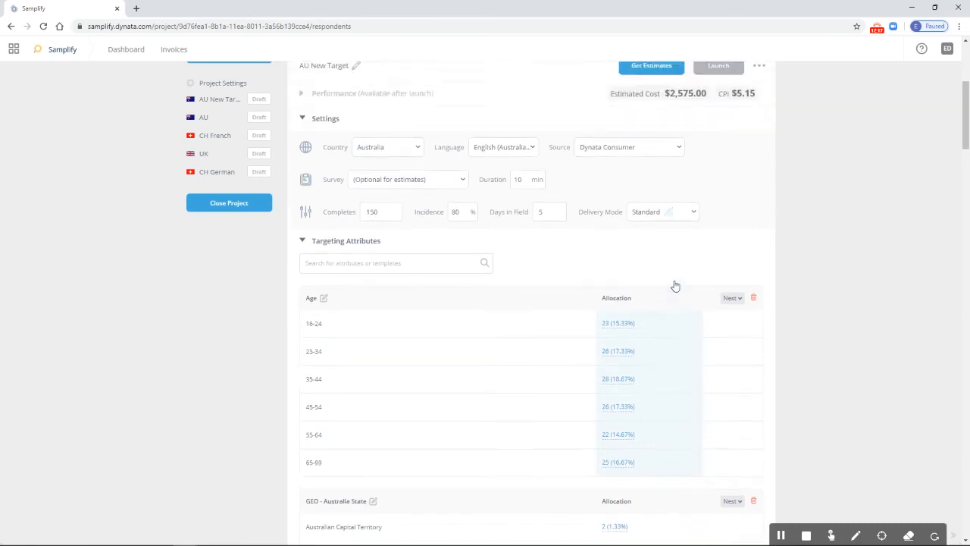
click(659, 147)
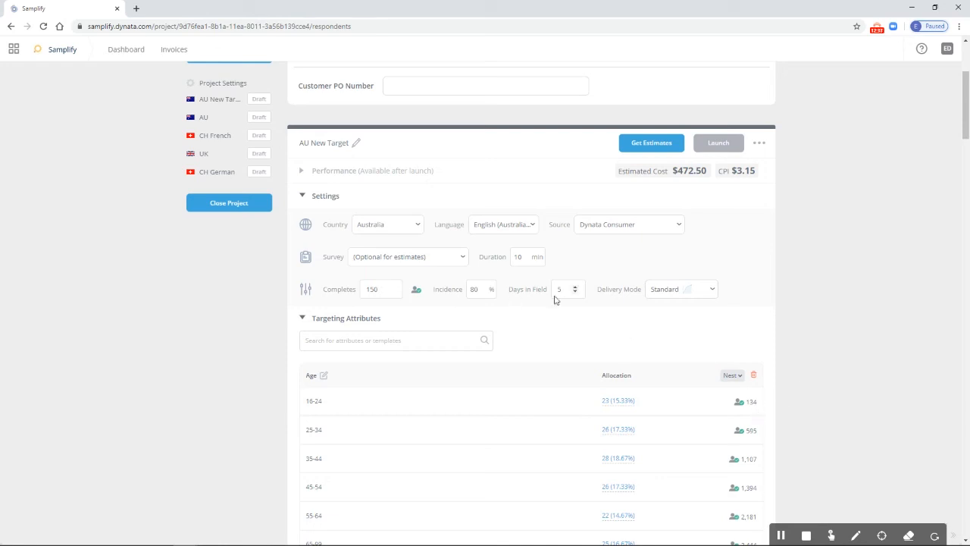
- Set the AU New Target's days in field to 2 and request updated estimates
drag(565, 287, 555, 288)
text(2)
click(649, 146)
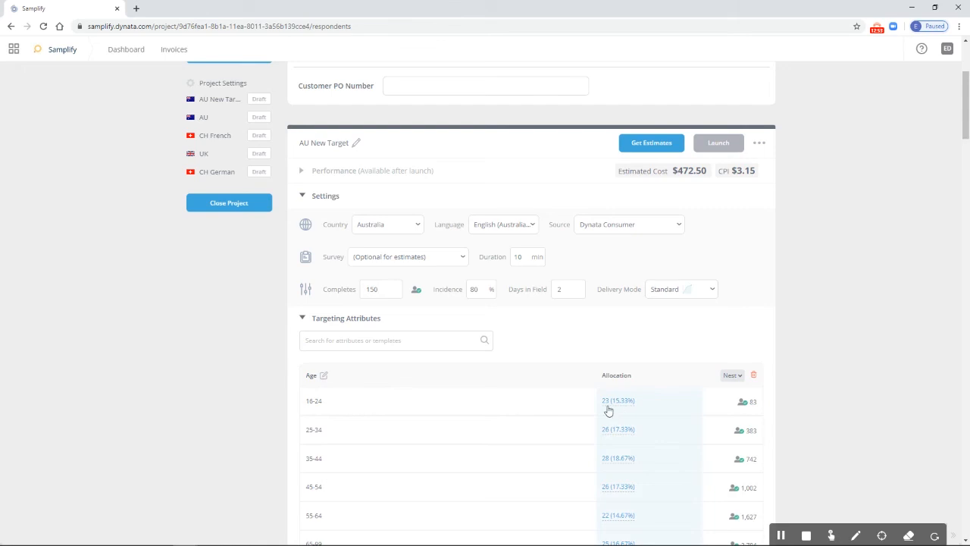
scroll(839, 359, down, 1)
scroll(826, 356, down, 5)
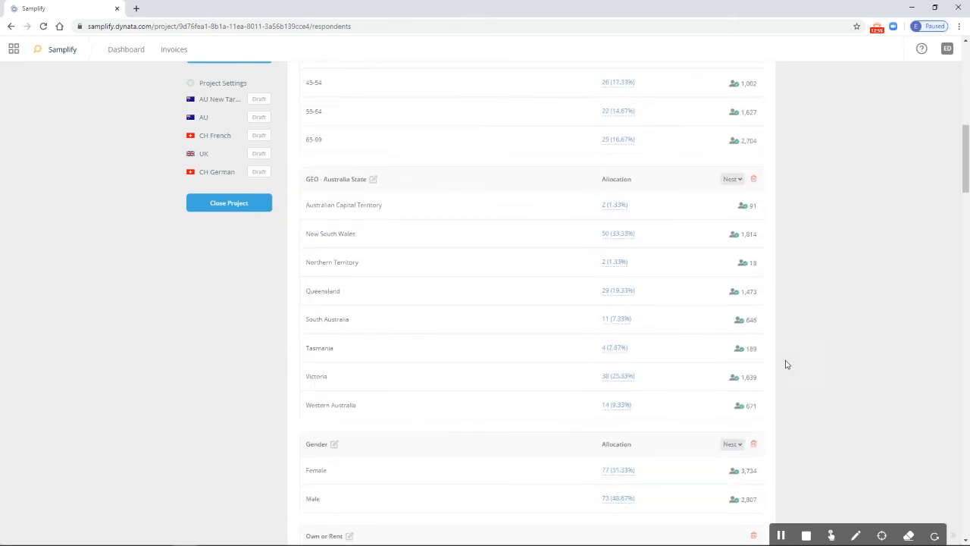
scroll(788, 342, up, 5)
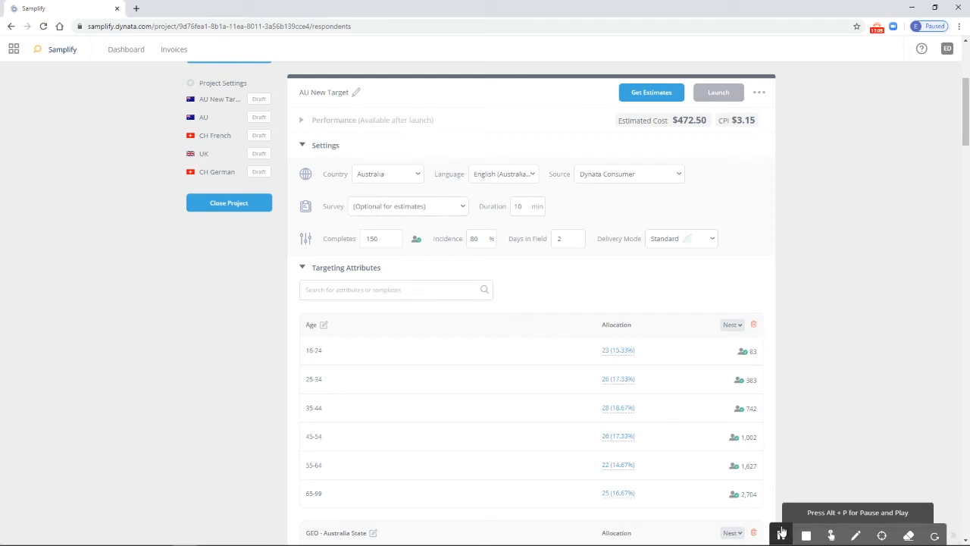
- Compare the settings, targeting attributes and feasibility of the AU target with those of the AU New Target
scroll(520, 281, down, 3)
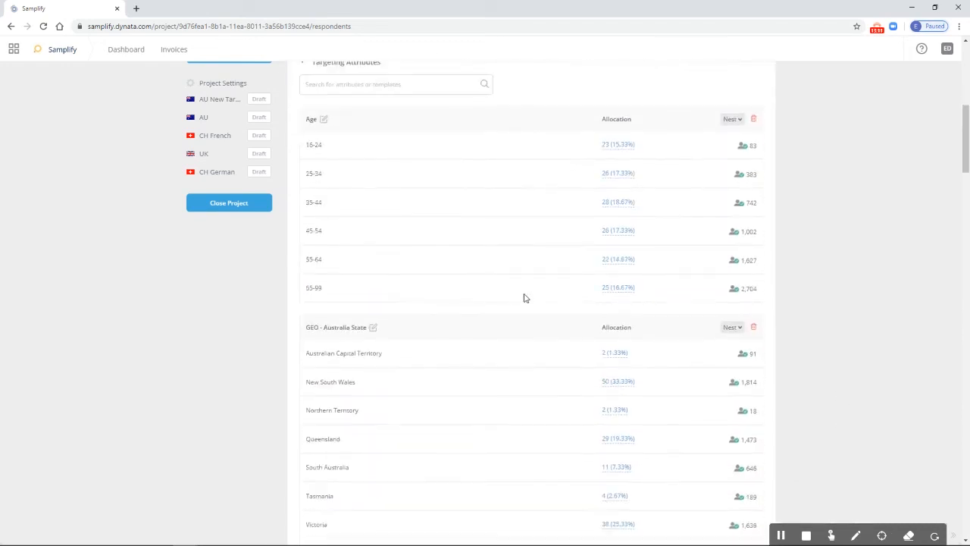
scroll(523, 298, down, 10)
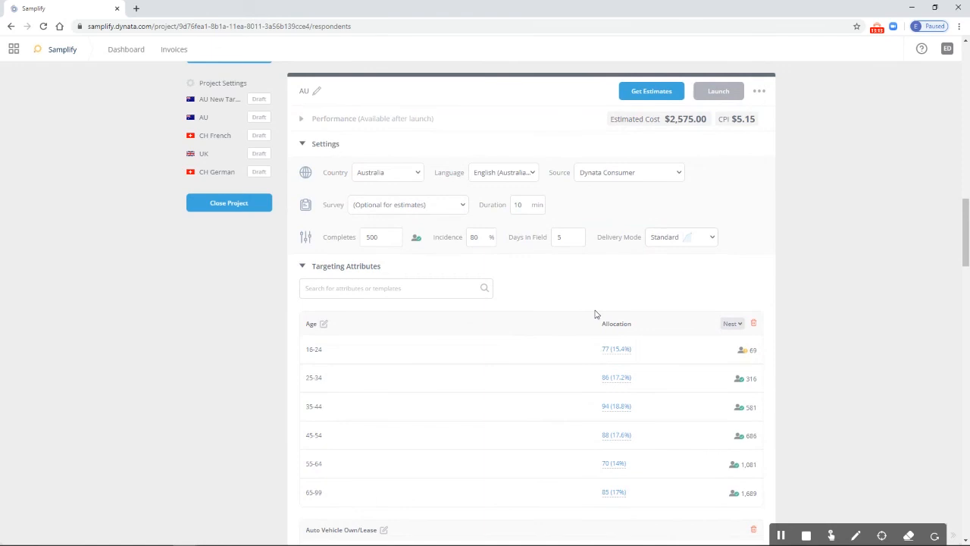
scroll(591, 316, down, 2)
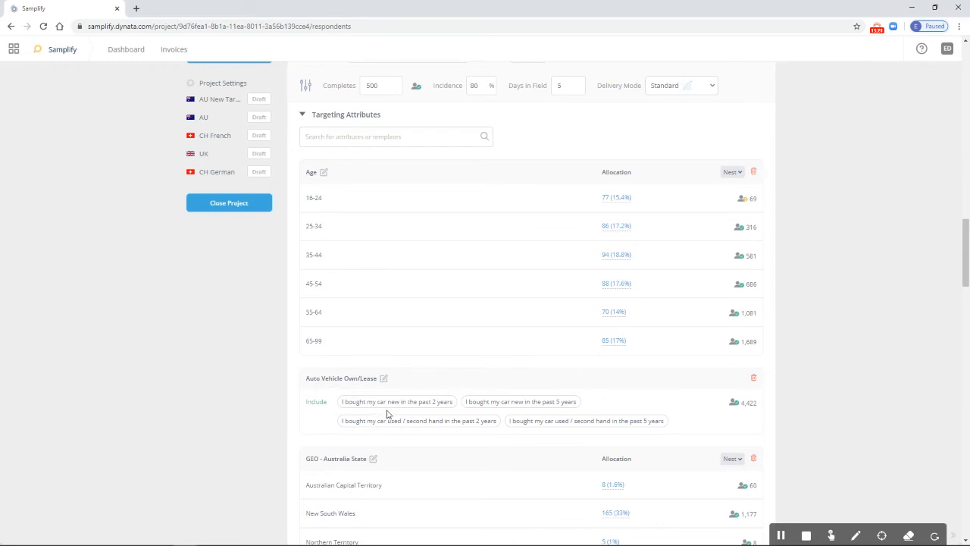
scroll(461, 416, up, 7)
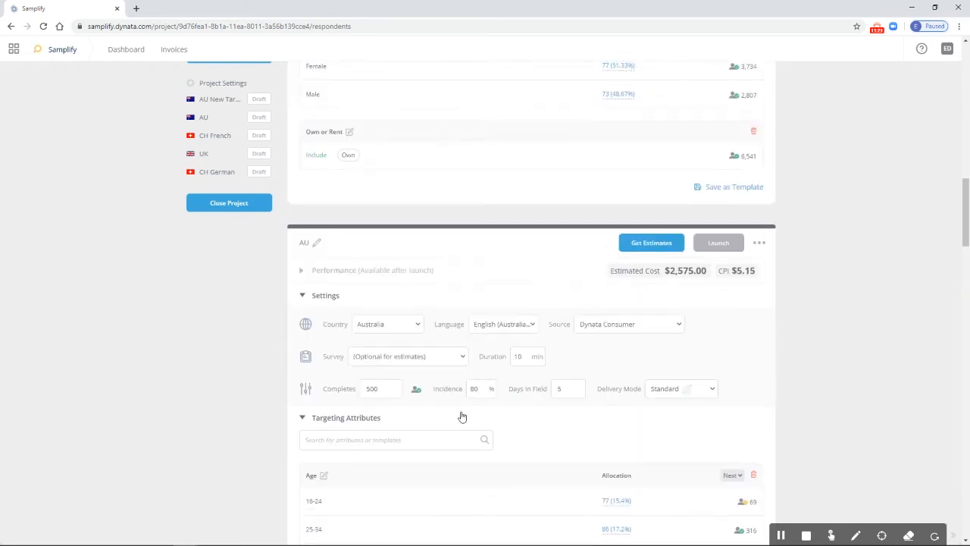
scroll(481, 415, up, 1)
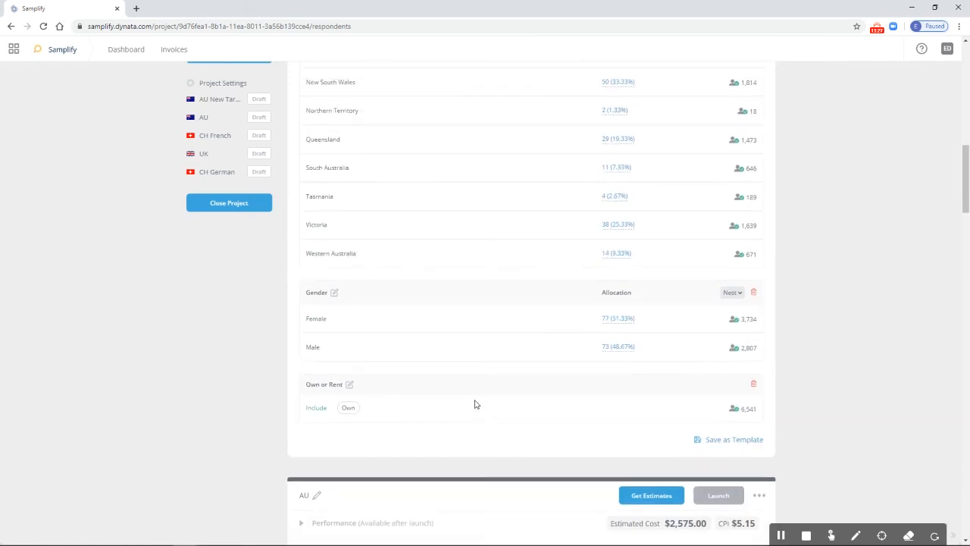
scroll(572, 289, up, 2)
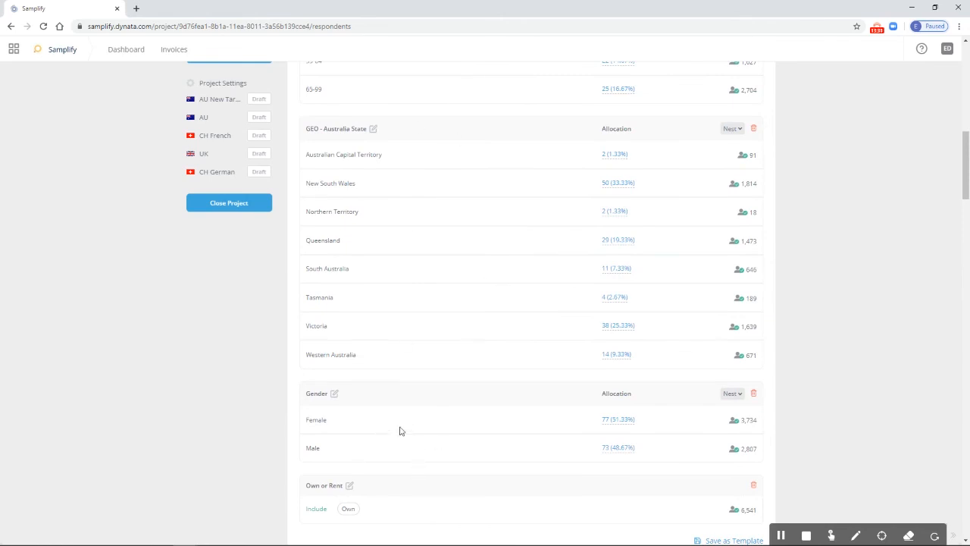
scroll(399, 429, down, 1)
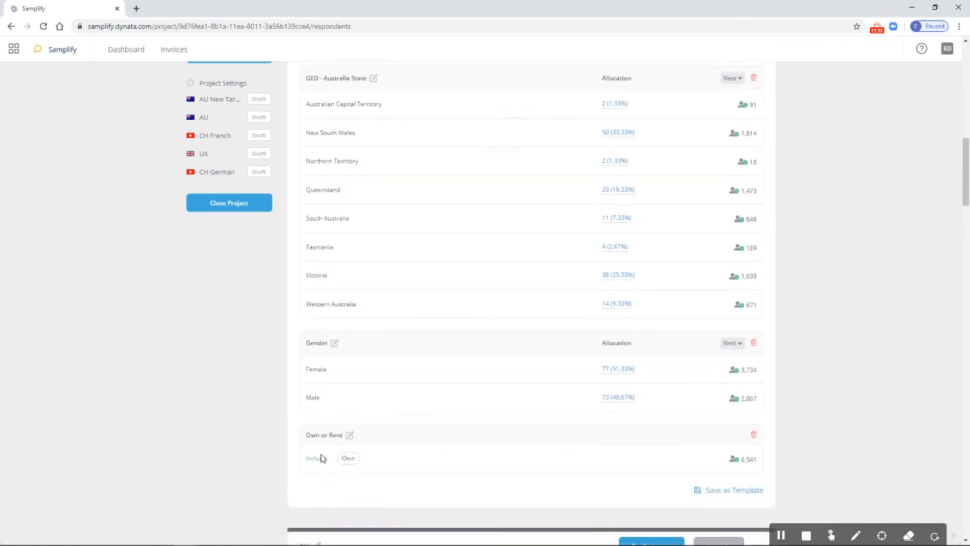
scroll(530, 437, up, 10)
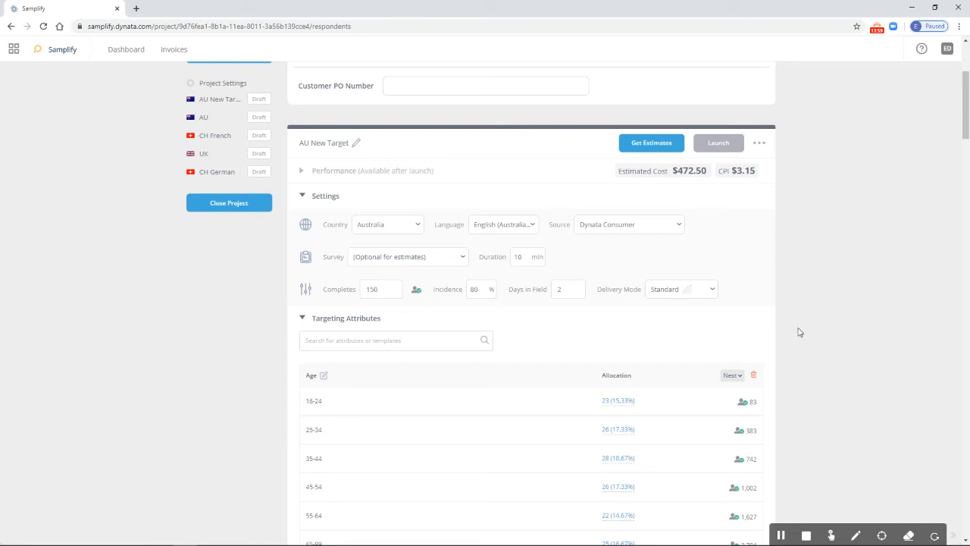
- Examine the feasibility of each age, state, gender and home ownership quota in the AU New Target
scroll(799, 331, down, 1)
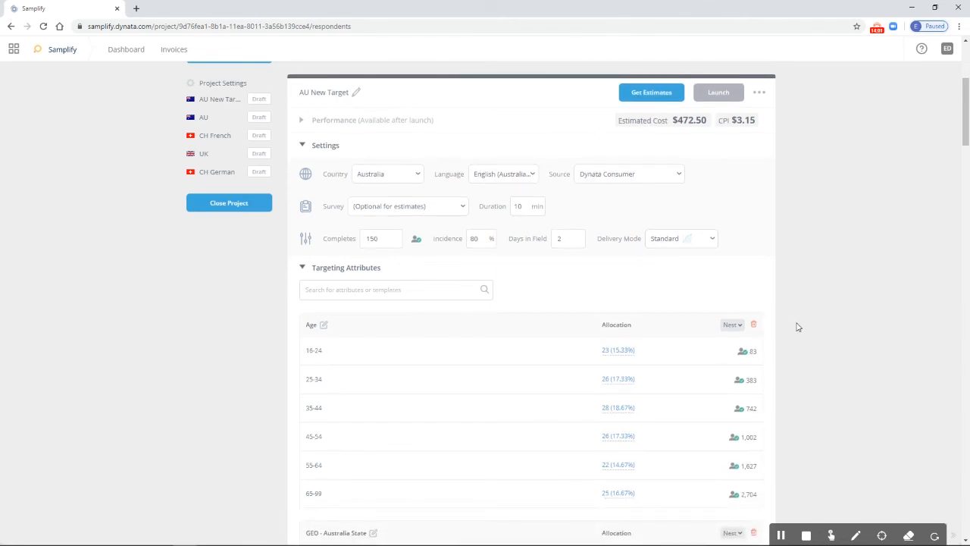
scroll(802, 321, down, 1)
scroll(804, 318, down, 1)
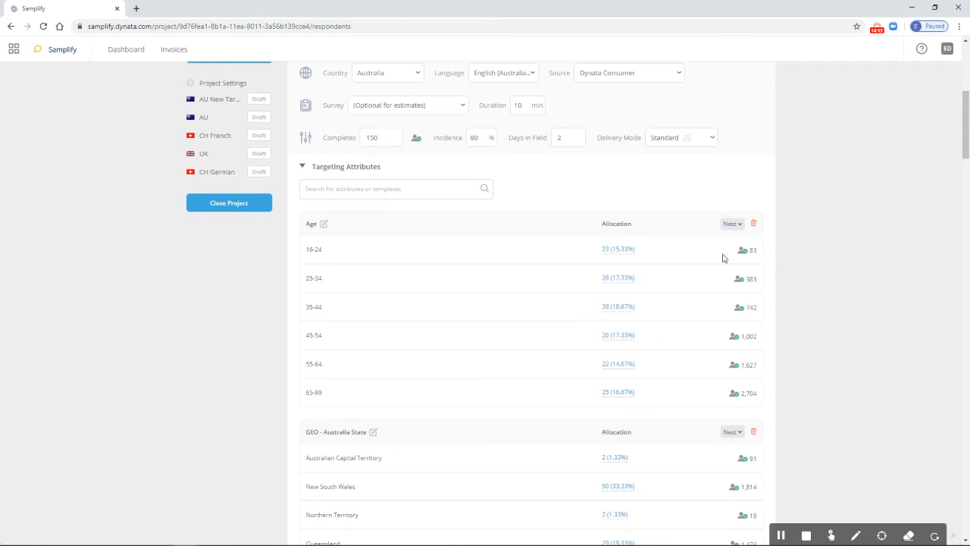
scroll(765, 257, down, 2)
scroll(768, 256, down, 3)
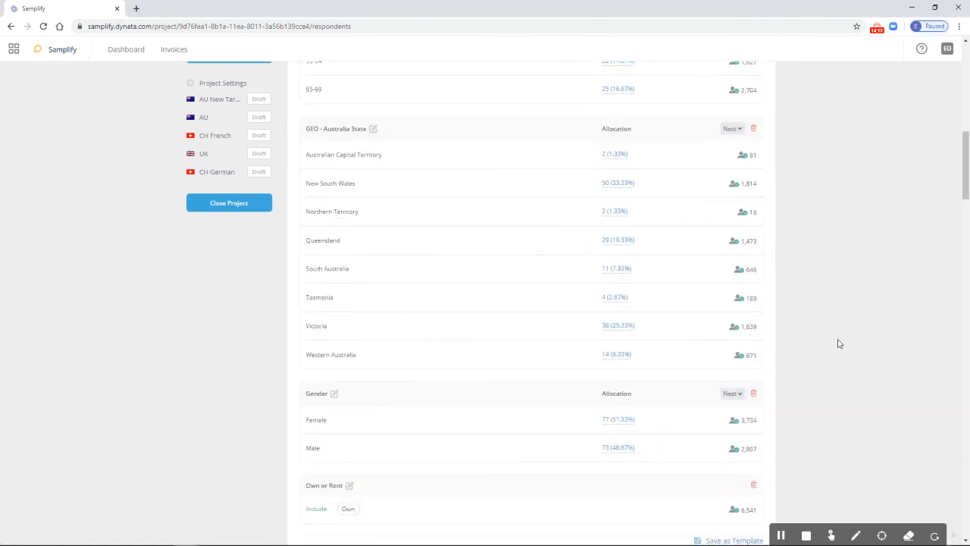
scroll(839, 342, up, 4)
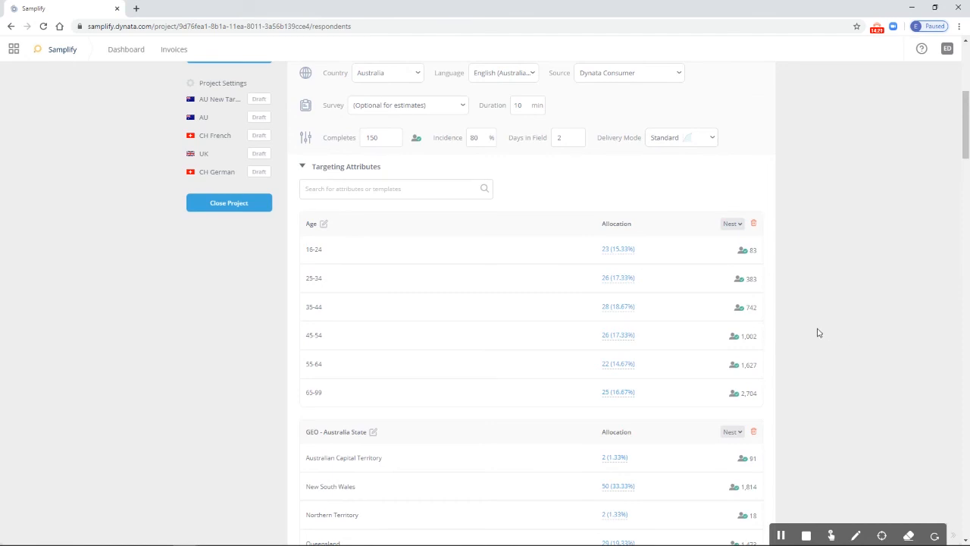
scroll(463, 420, down, 4)
scroll(388, 333, down, 3)
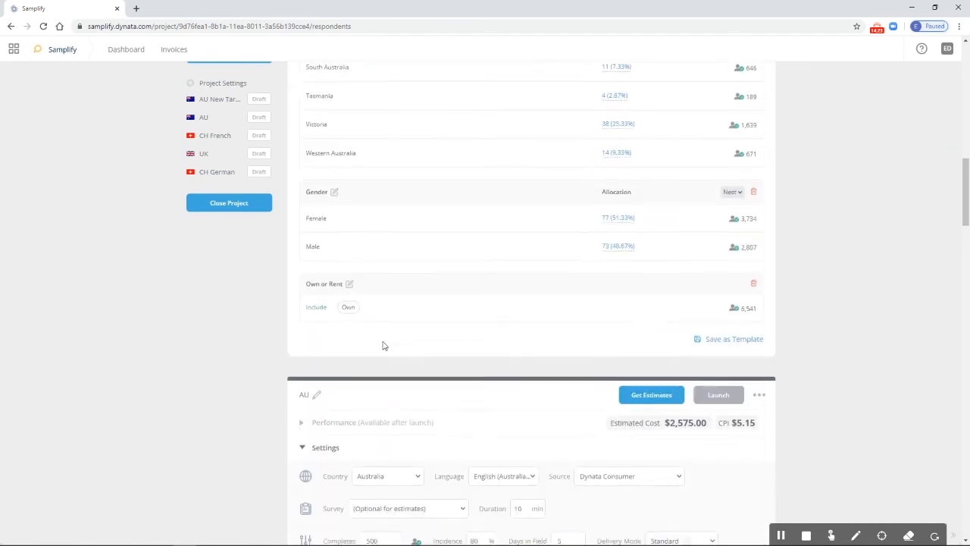
scroll(492, 349, up, 2)
- Set the AU New Target's number of completes to 23
scroll(482, 348, up, 6)
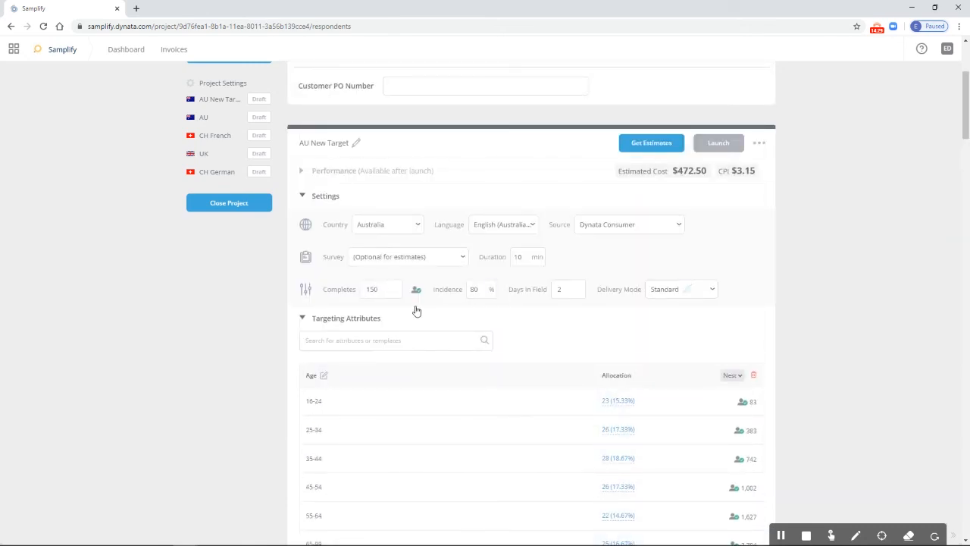
double_click(362, 289)
text(23)
click(719, 351)
- Allocate all 23 completes to the 16-24 age group, set every other age group to 0 and save the allocation
click(642, 402)
click(618, 403)
text(23)
double_click(610, 430)
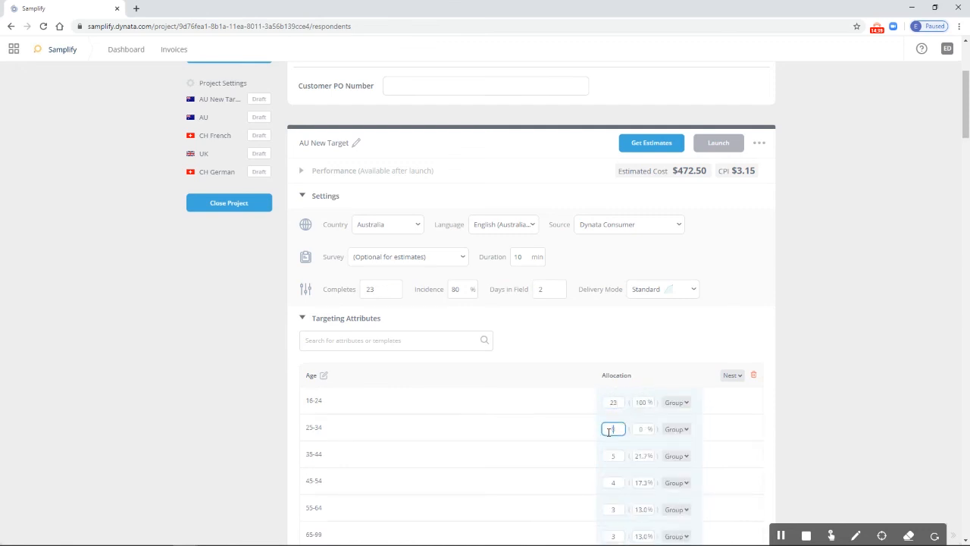
key(Tab)
scroll(649, 400, down, 1)
double_click(615, 405)
text(0)
double_click(614, 431)
text(0)
double_click(614, 458)
text(0)
double_click(612, 486)
text(0)
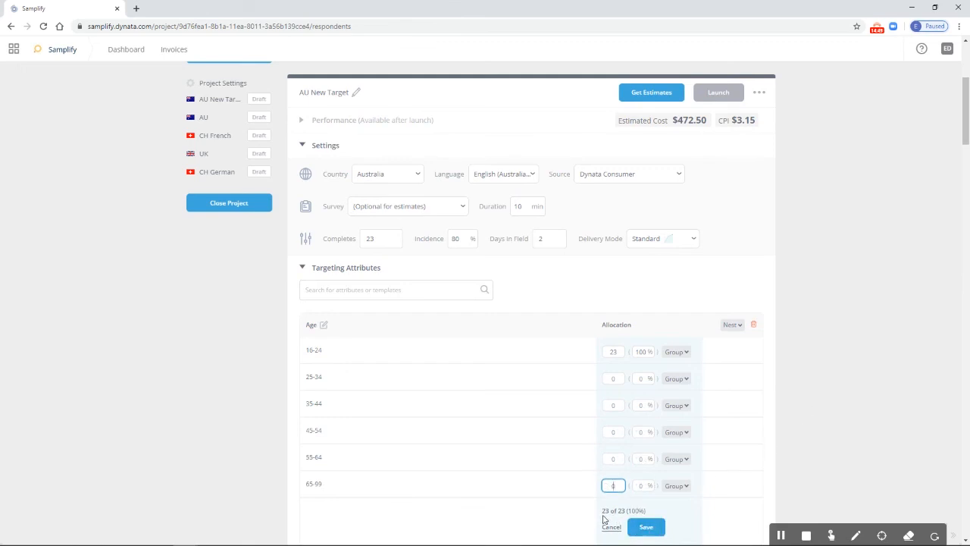
click(645, 527)
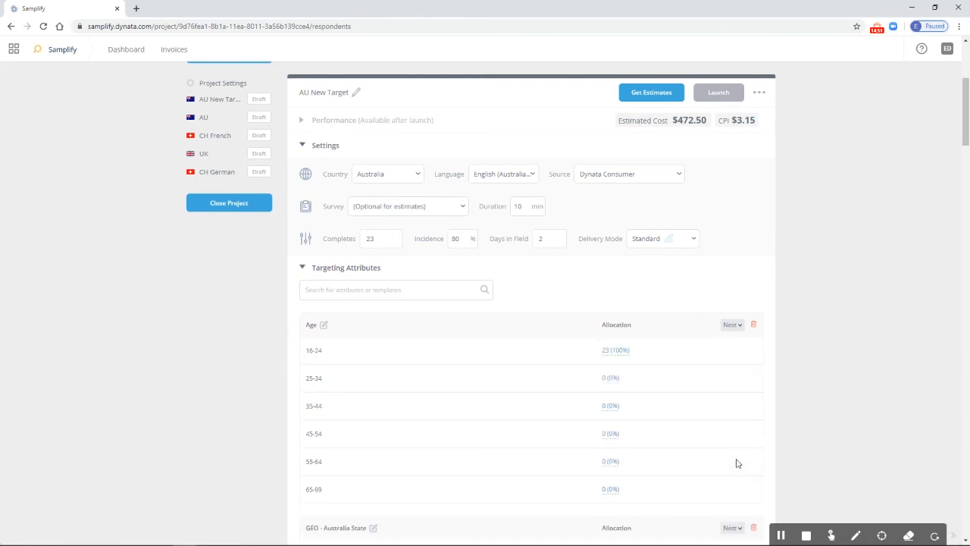
- Set the AU New Target's number of completes to 50 and save the Australia State allocation for that total
scroll(805, 405, down, 3)
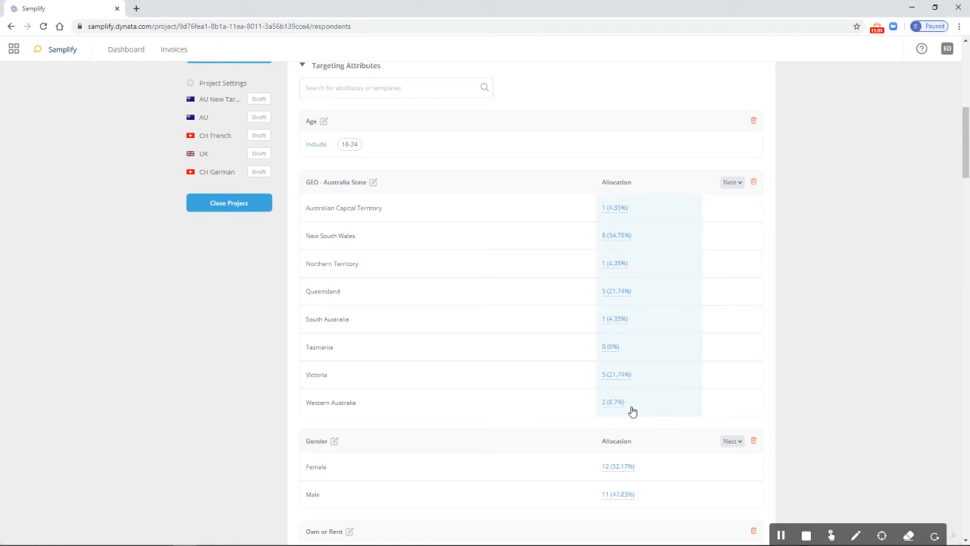
scroll(805, 305, up, 3)
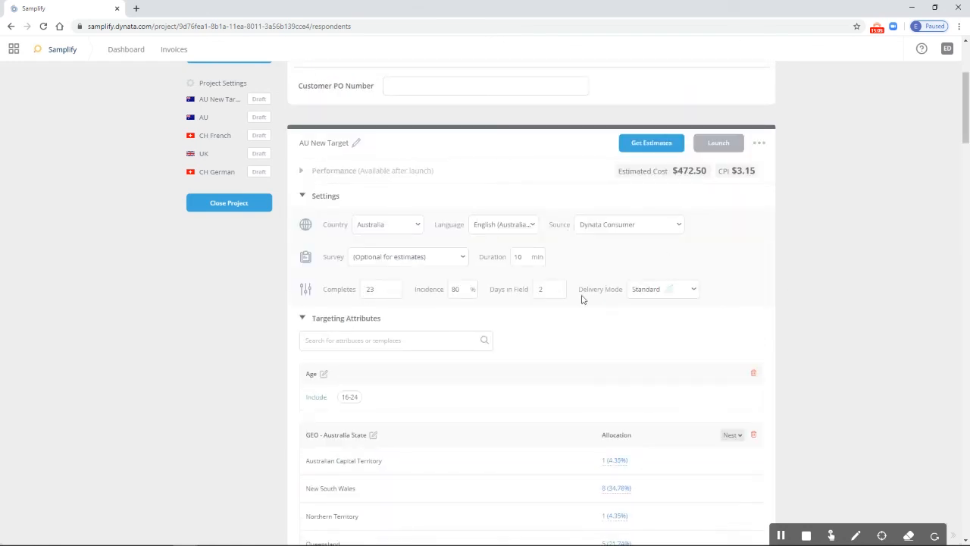
scroll(581, 299, down, 4)
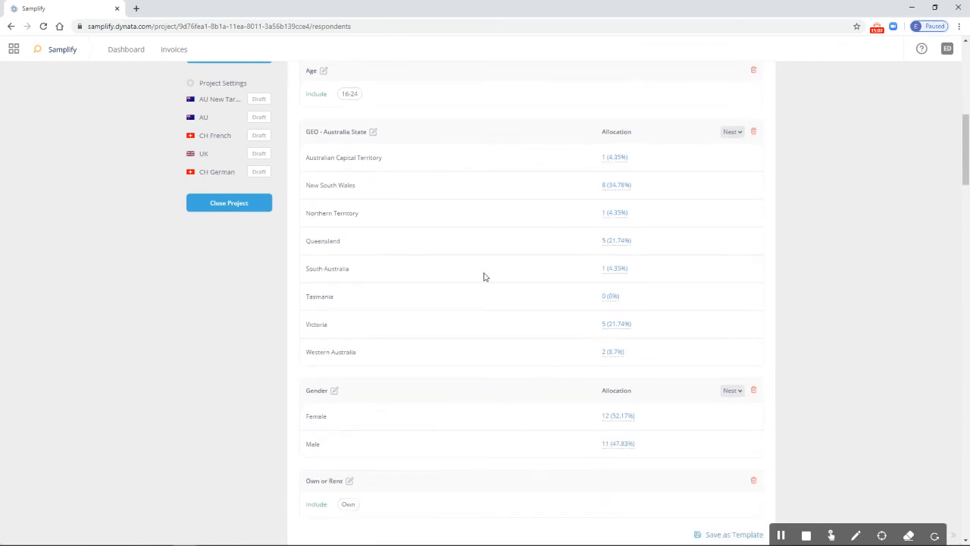
scroll(463, 222, up, 2)
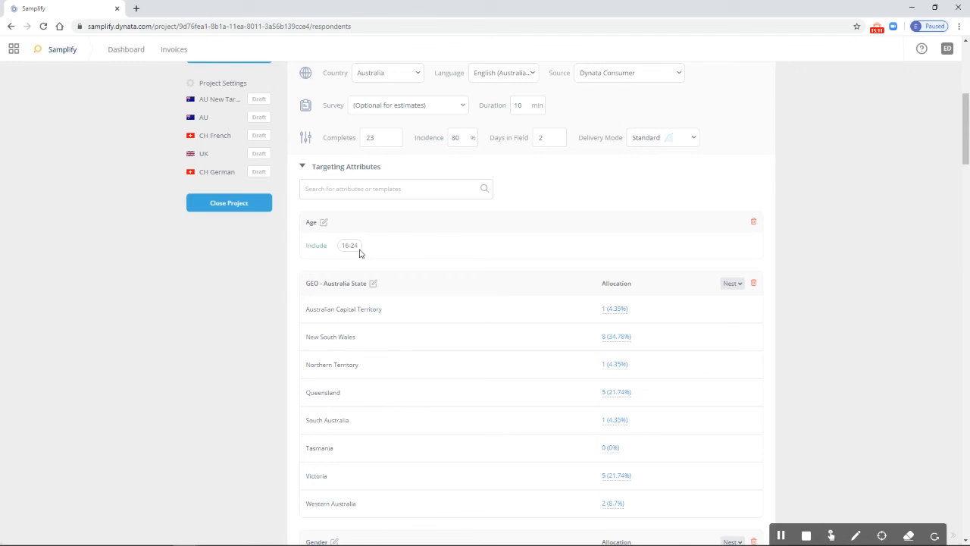
scroll(478, 255, down, 3)
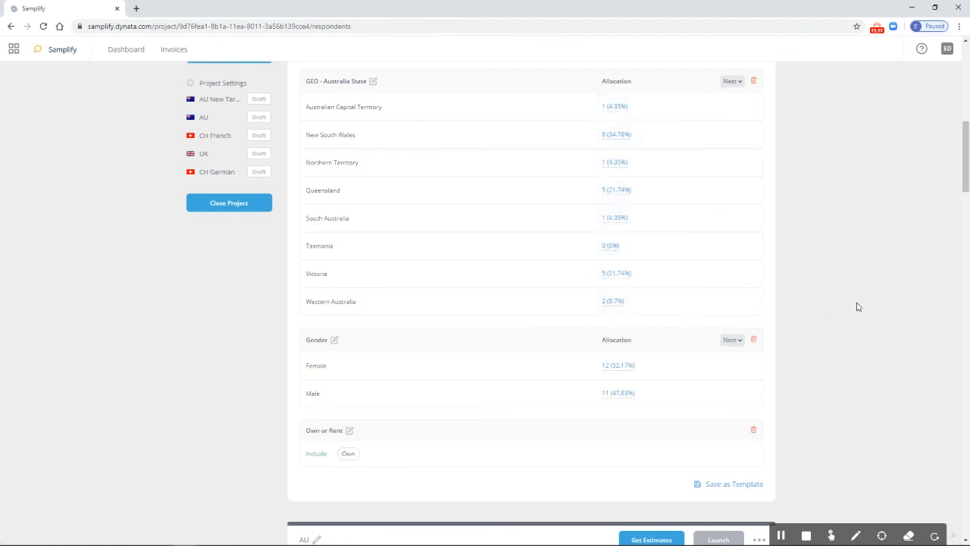
scroll(831, 310, up, 2)
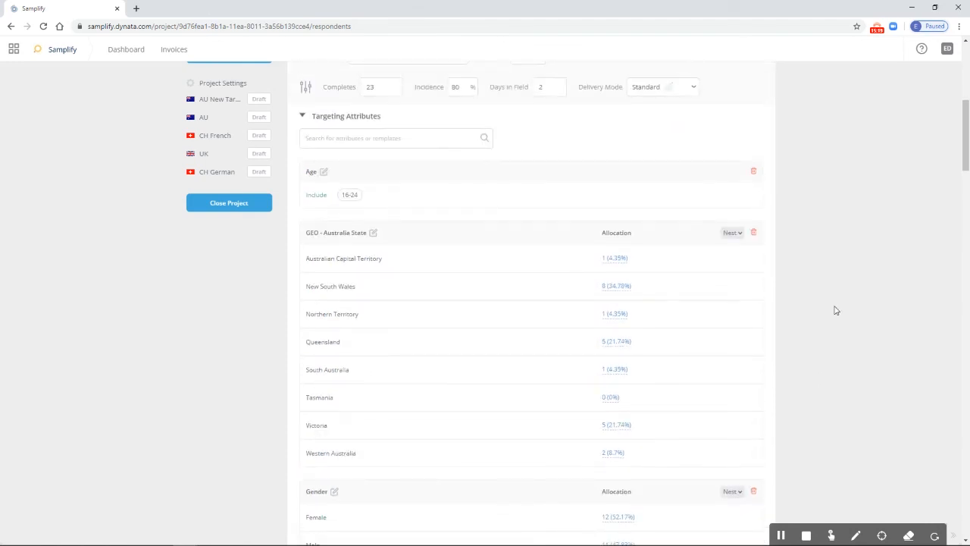
double_click(371, 87)
text(50)
click(717, 138)
click(619, 260)
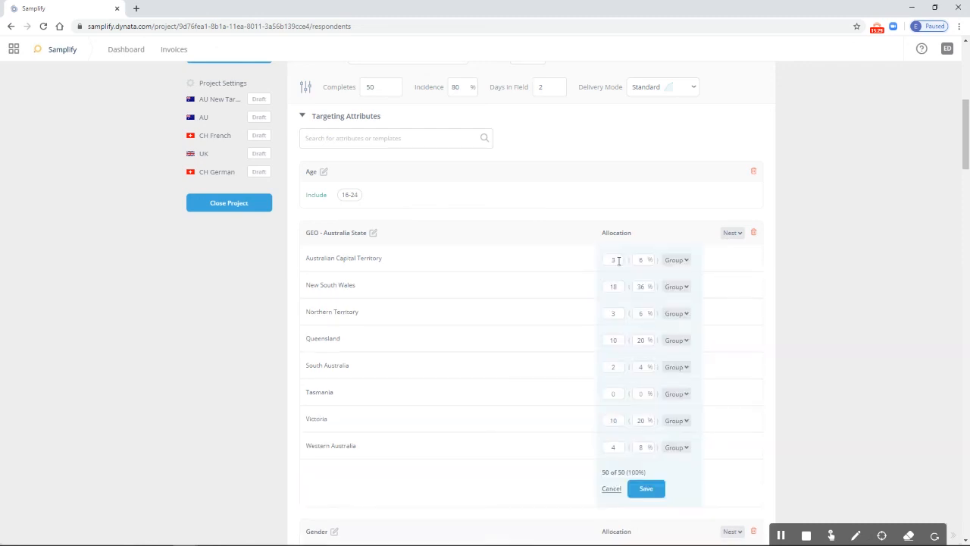
click(646, 489)
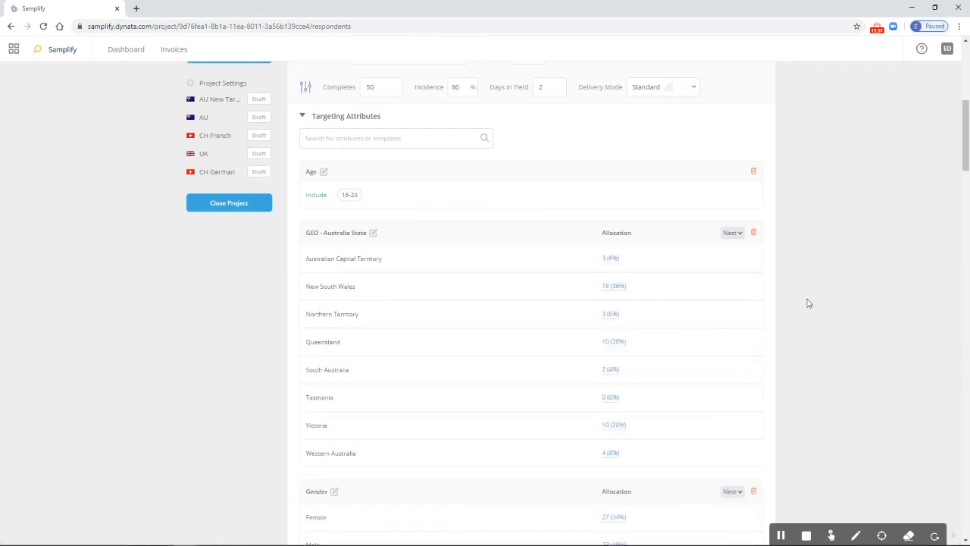
- Set the AU New Target's gender allocation to 0 female and 50 male completes and save it
scroll(808, 303, down, 3)
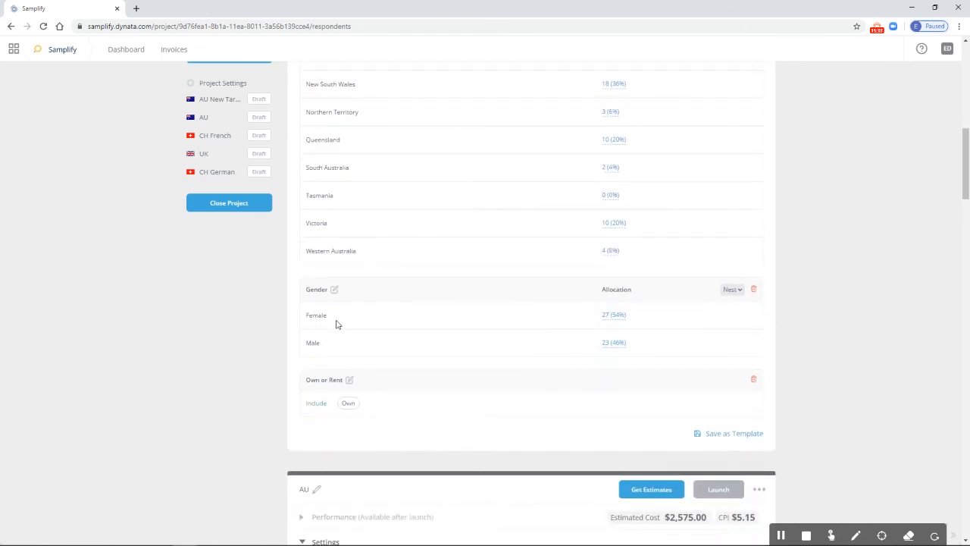
click(644, 319)
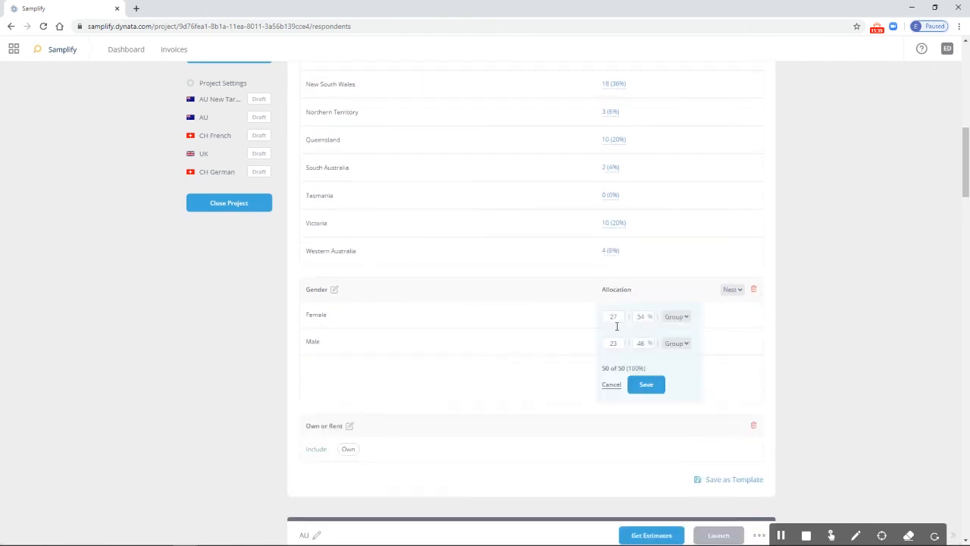
double_click(624, 316)
text(0)
double_click(614, 342)
text(50)
click(650, 384)
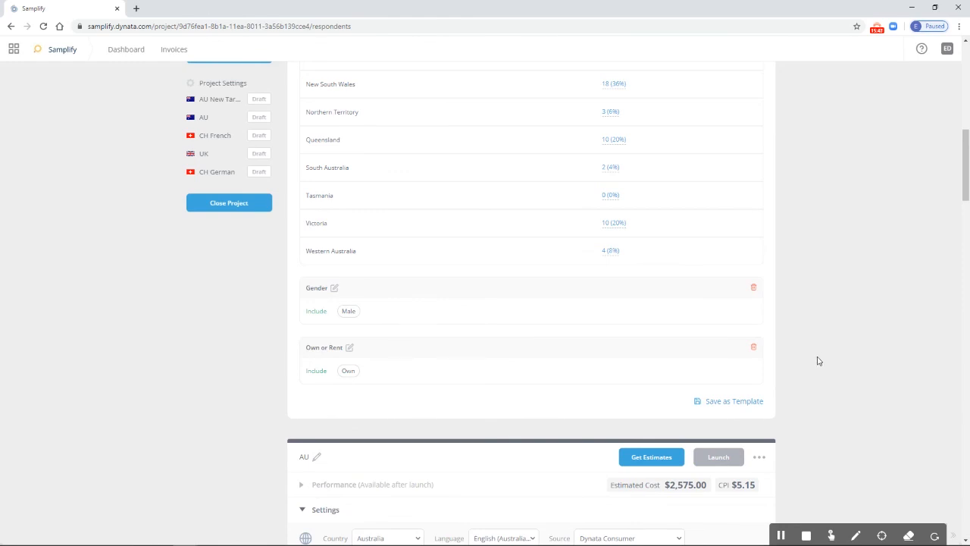
scroll(819, 360, up, 1)
scroll(819, 360, up, 2)
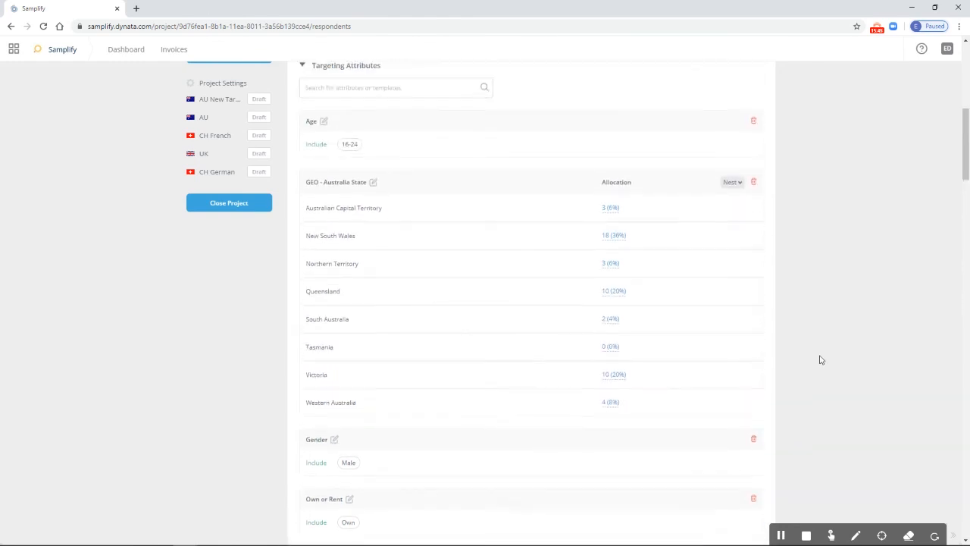
- Set the AU New Target's days in field to 1 and keep its targeting attributes expanded
scroll(820, 360, up, 4)
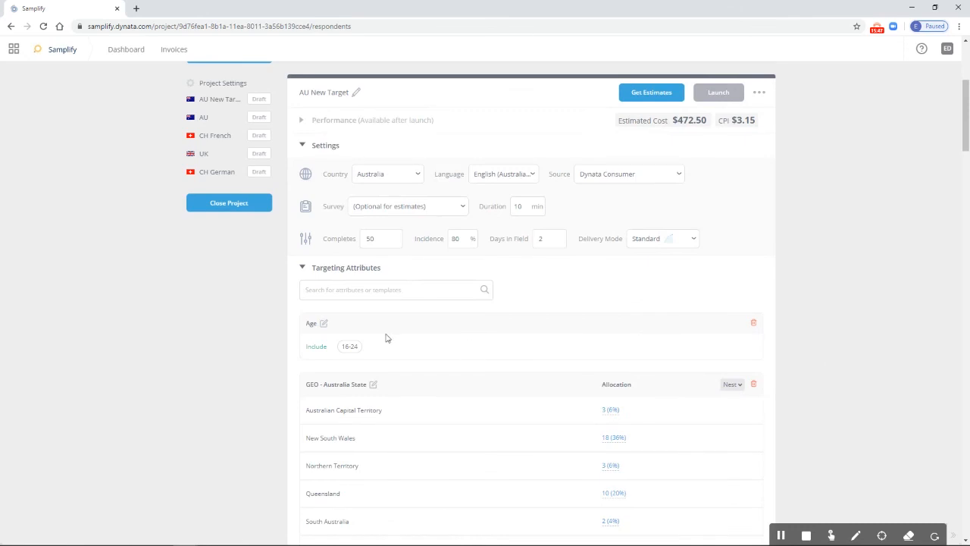
scroll(480, 342, down, 3)
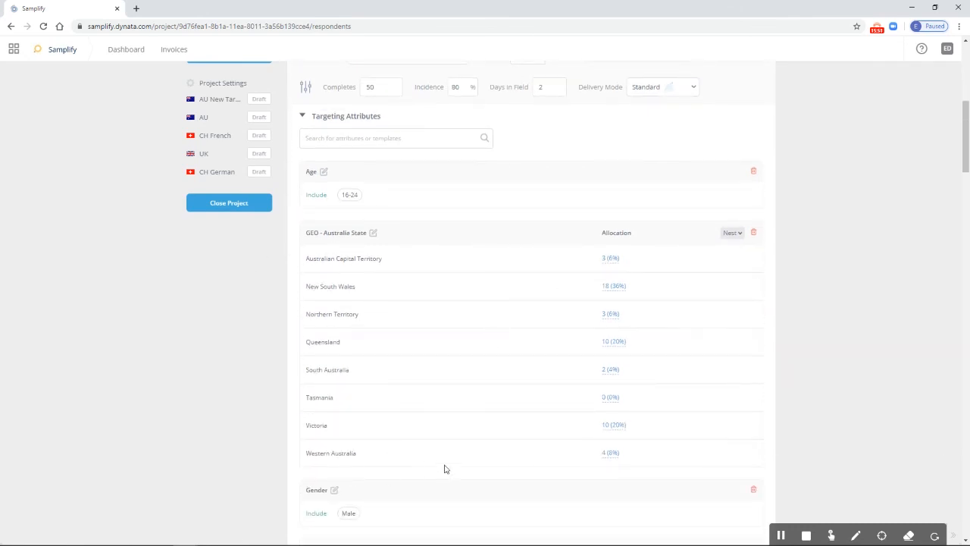
scroll(455, 462, down, 2)
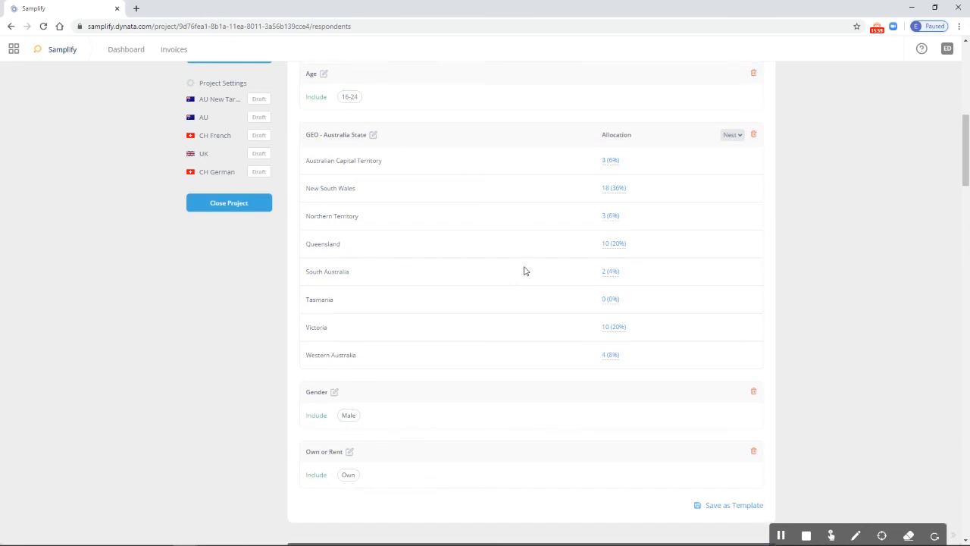
scroll(524, 271, up, 4)
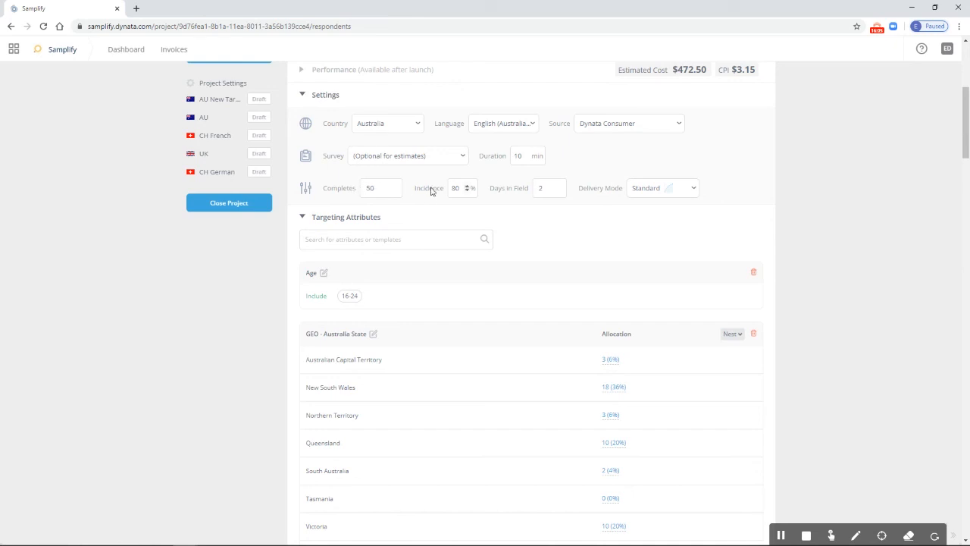
double_click(547, 186)
text(1)
click(543, 219)
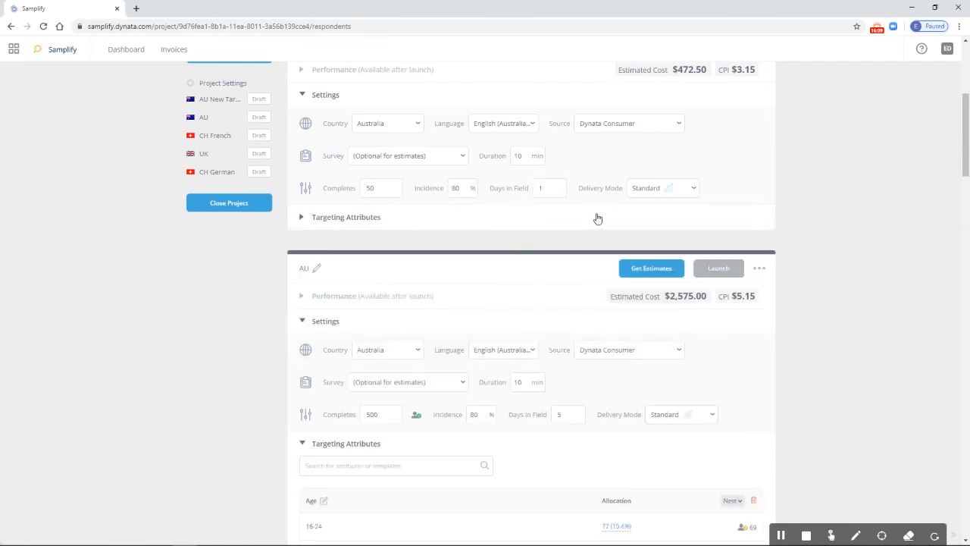
click(537, 218)
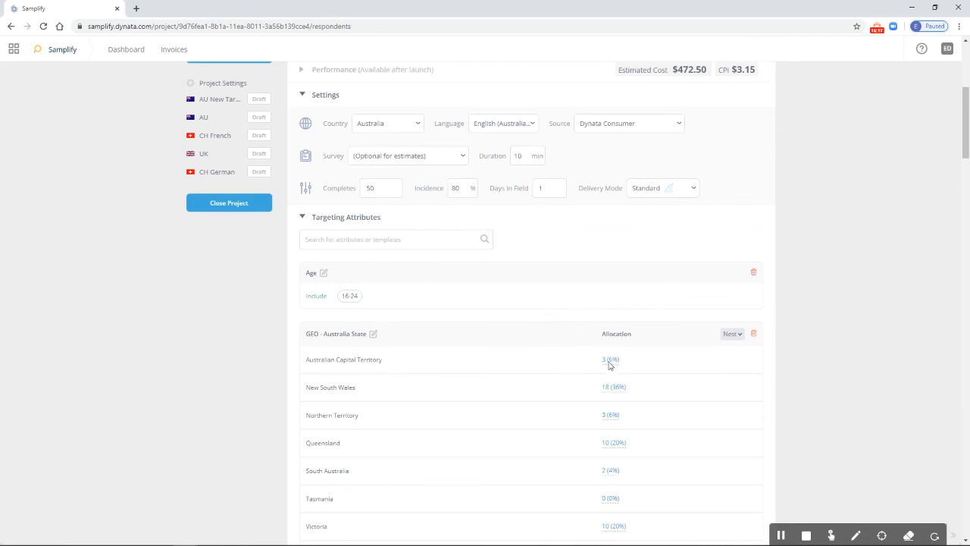
click(324, 275)
click(434, 138)
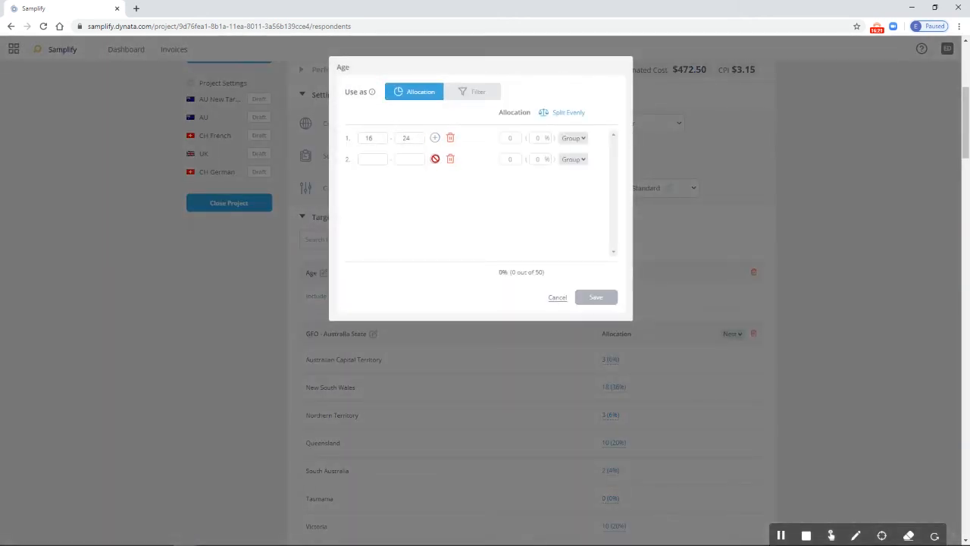
click(582, 302)
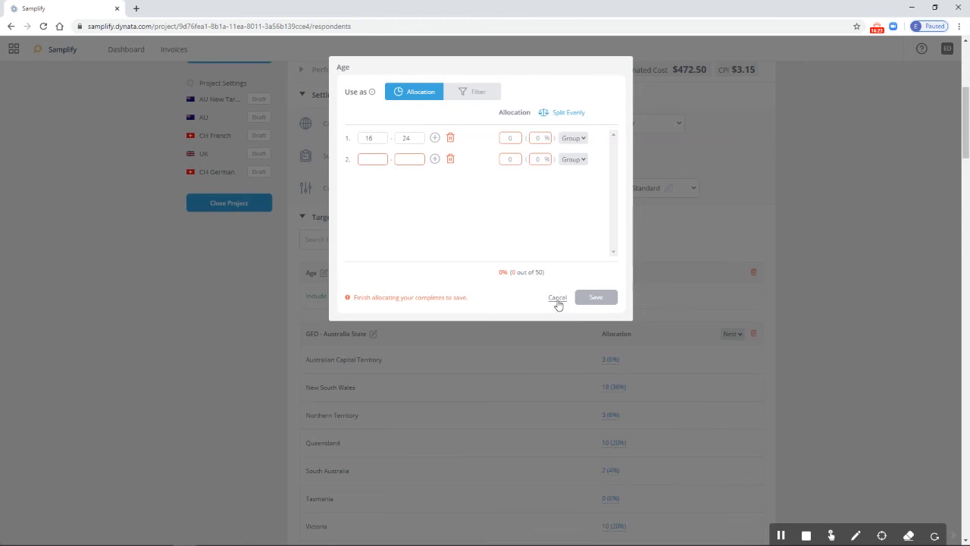
click(557, 300)
scroll(812, 294, down, 5)
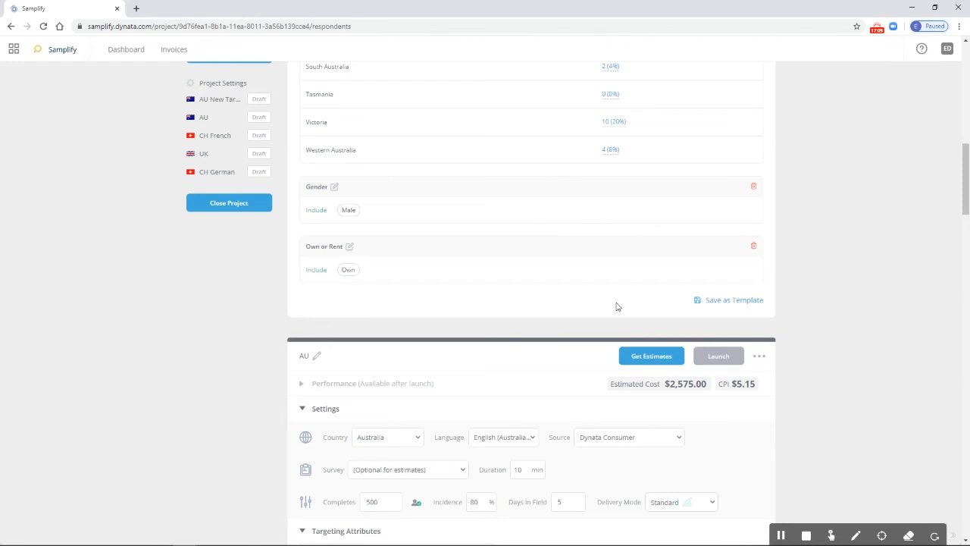
click(780, 535)
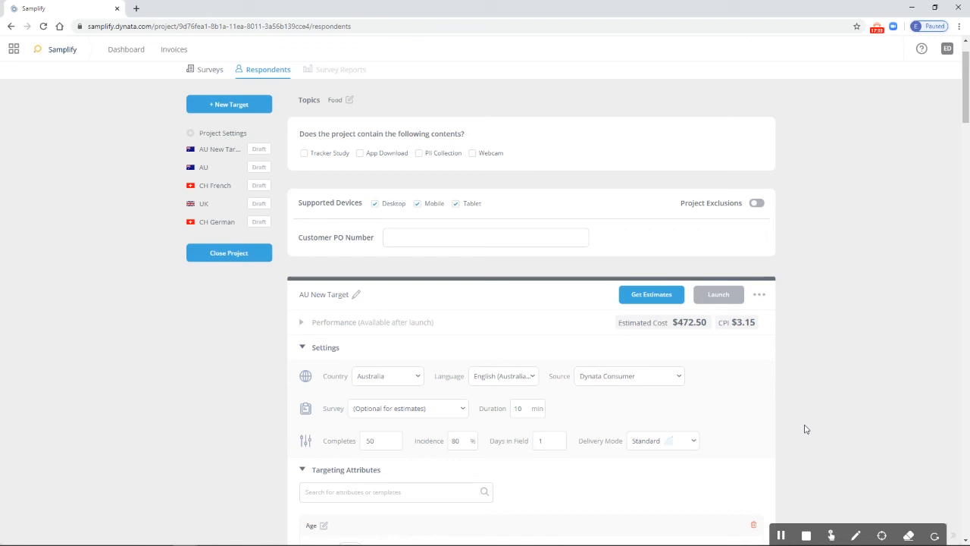
- Enable project exclusions and exclude respondents who completed both US Test Survey projects and sanity check for data appends Copy
click(757, 203)
click(509, 238)
click(604, 238)
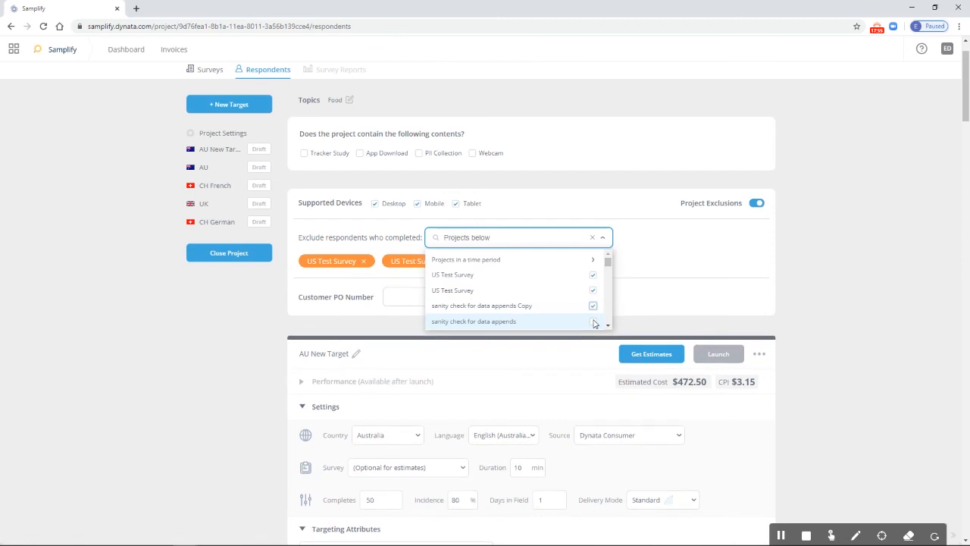
click(785, 261)
- Leave the project and return to the dashboard's project list
scroll(786, 260, down, 1)
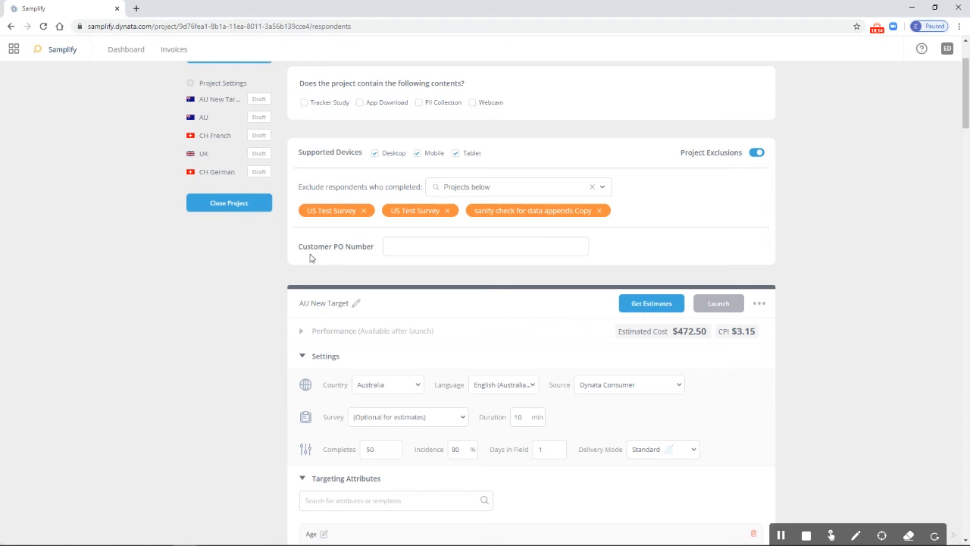
scroll(830, 450, up, 2)
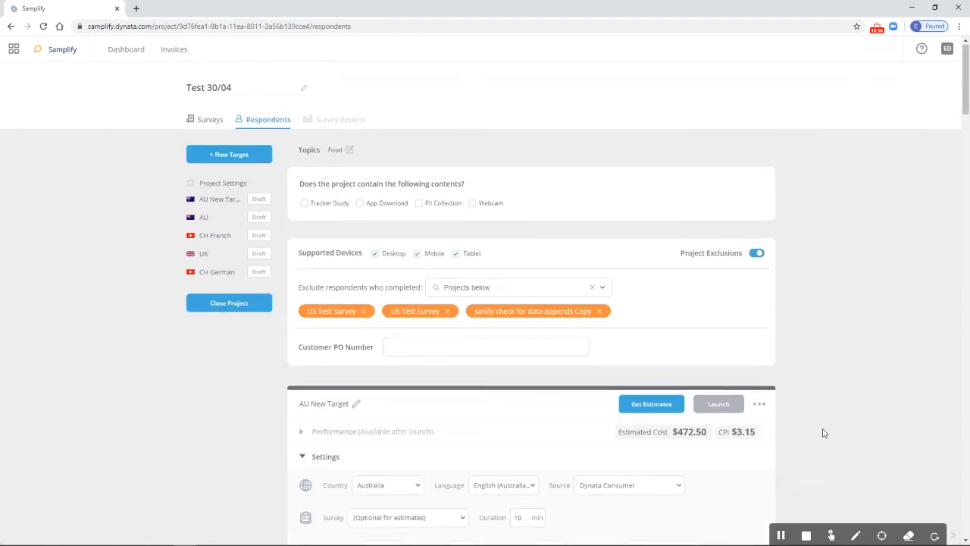
click(129, 54)
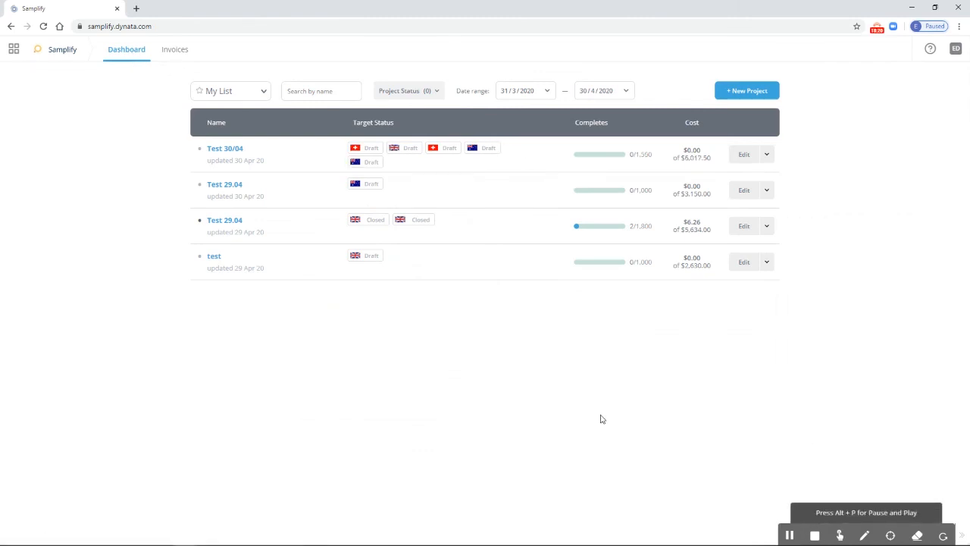
click(789, 535)
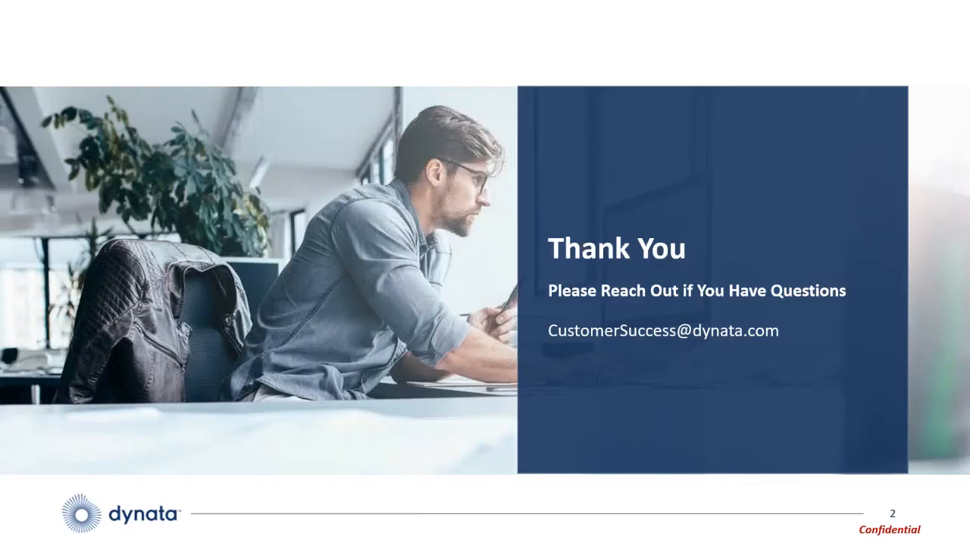